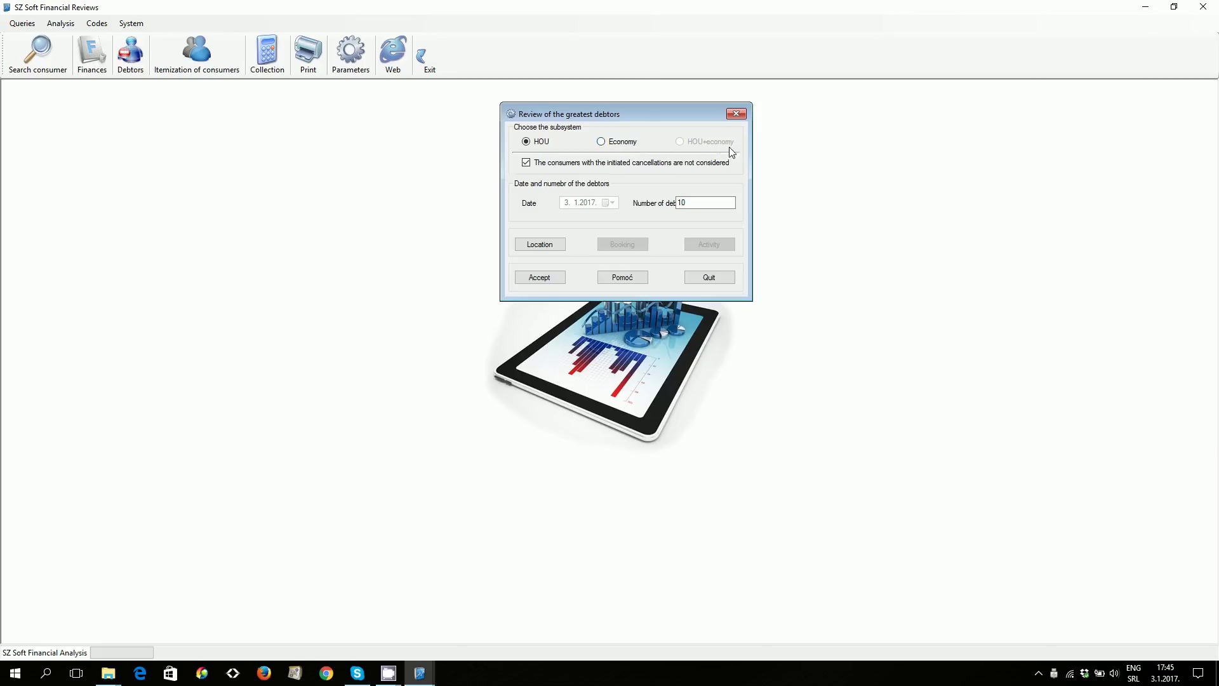
# Step: Generate the greatest debtors review for the Economy subsystem with 20 debtors, then close the report
pyautogui.click(603, 143)
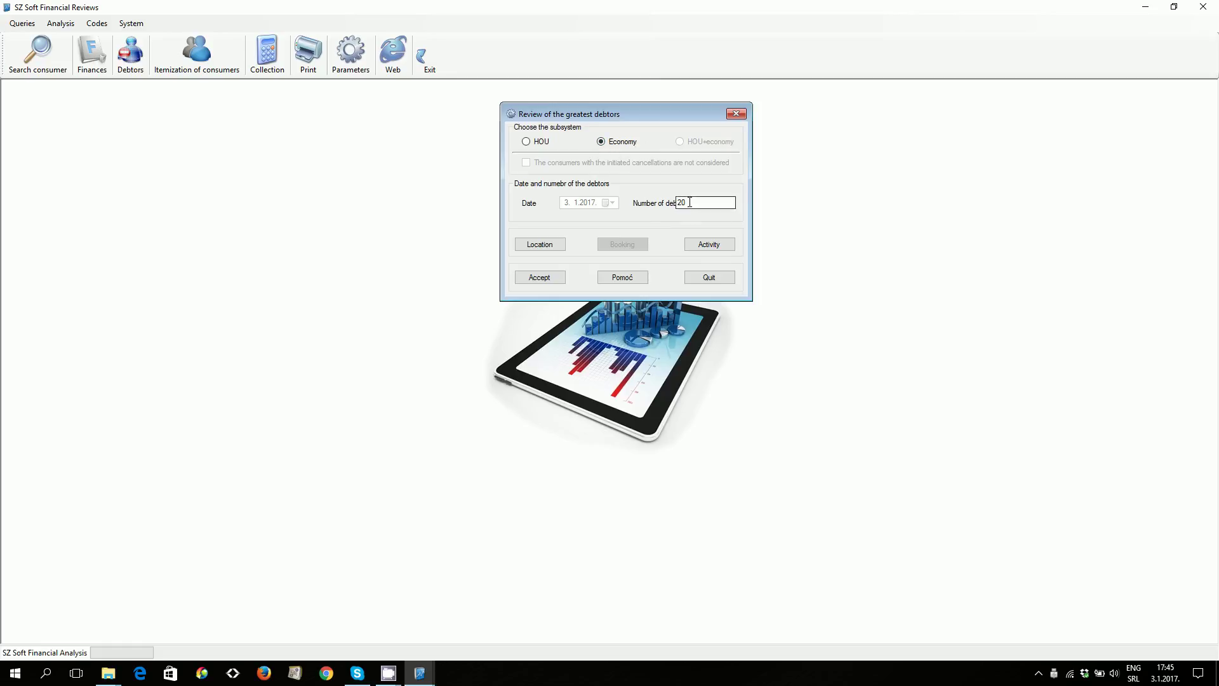
pyautogui.click(543, 278)
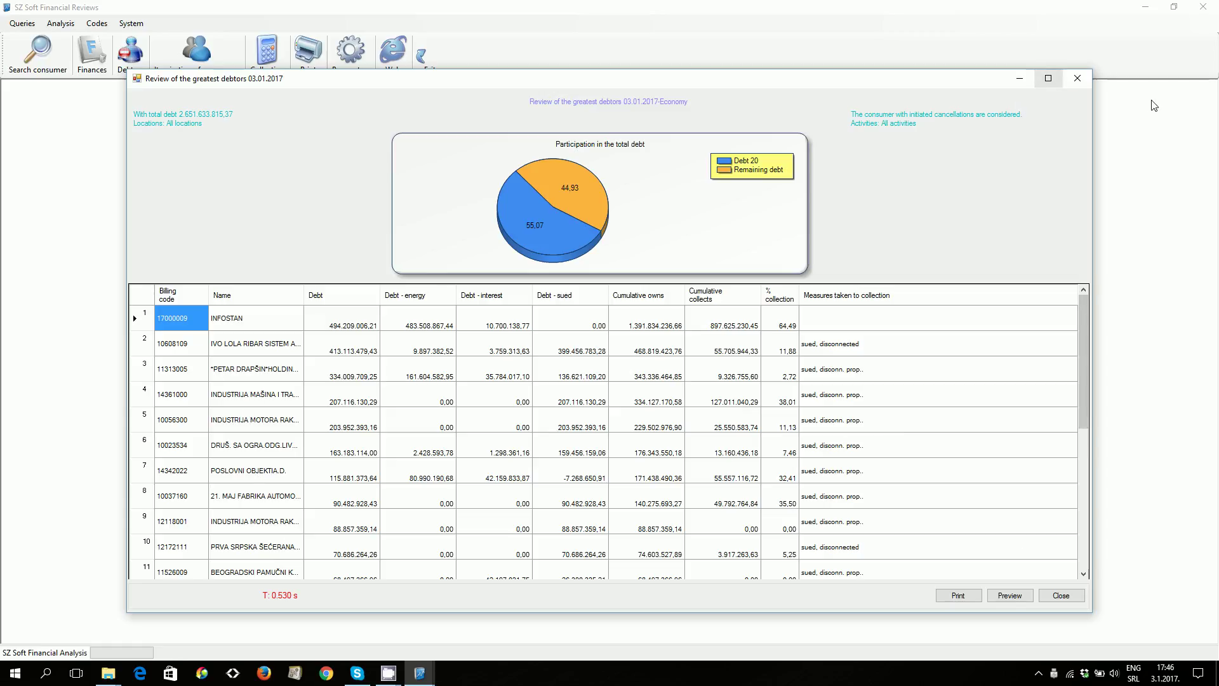
pyautogui.click(1080, 80)
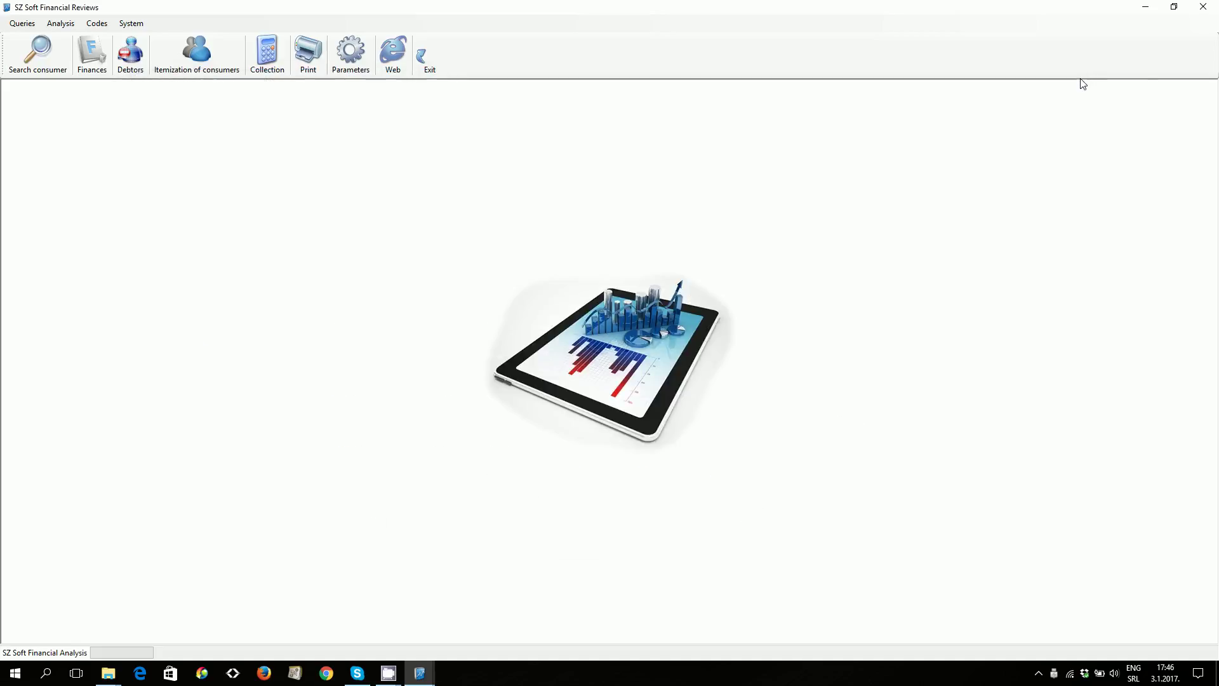
# Step: Generate the greatest debtors review for the HOU subsystem with 100 debtors, check its final rows and close it
pyautogui.click(59, 23)
pyautogui.click(86, 79)
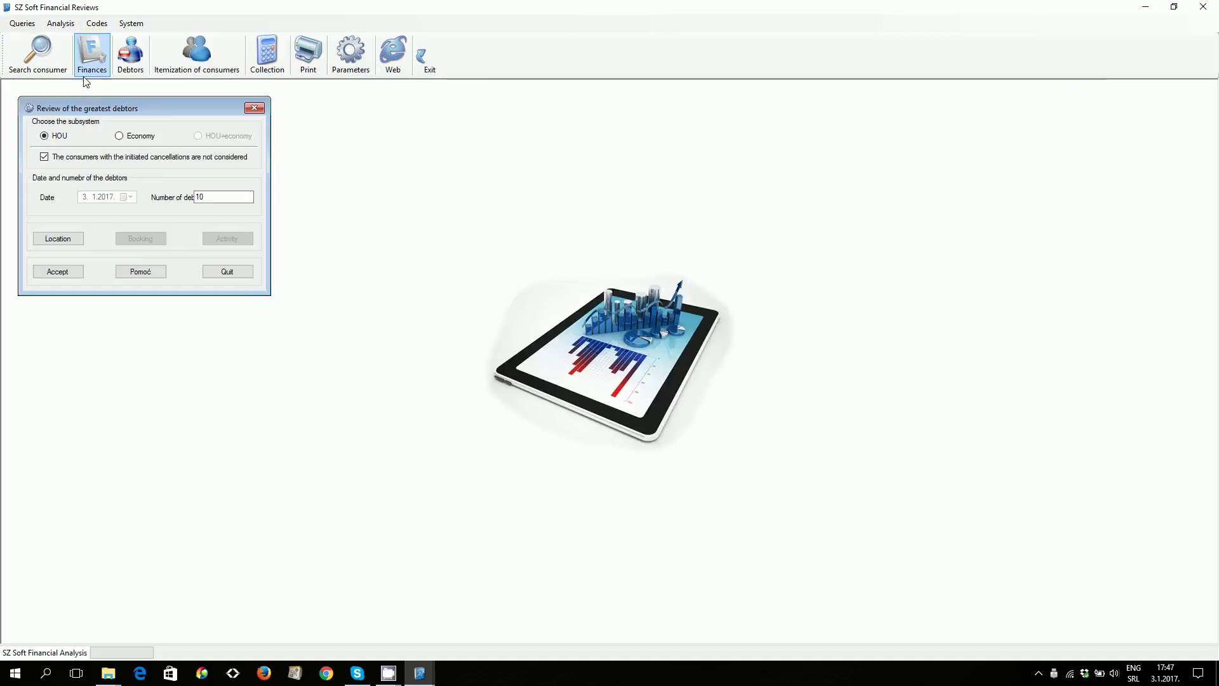
pyautogui.moveTo(170, 105); pyautogui.dragTo(670, 122)
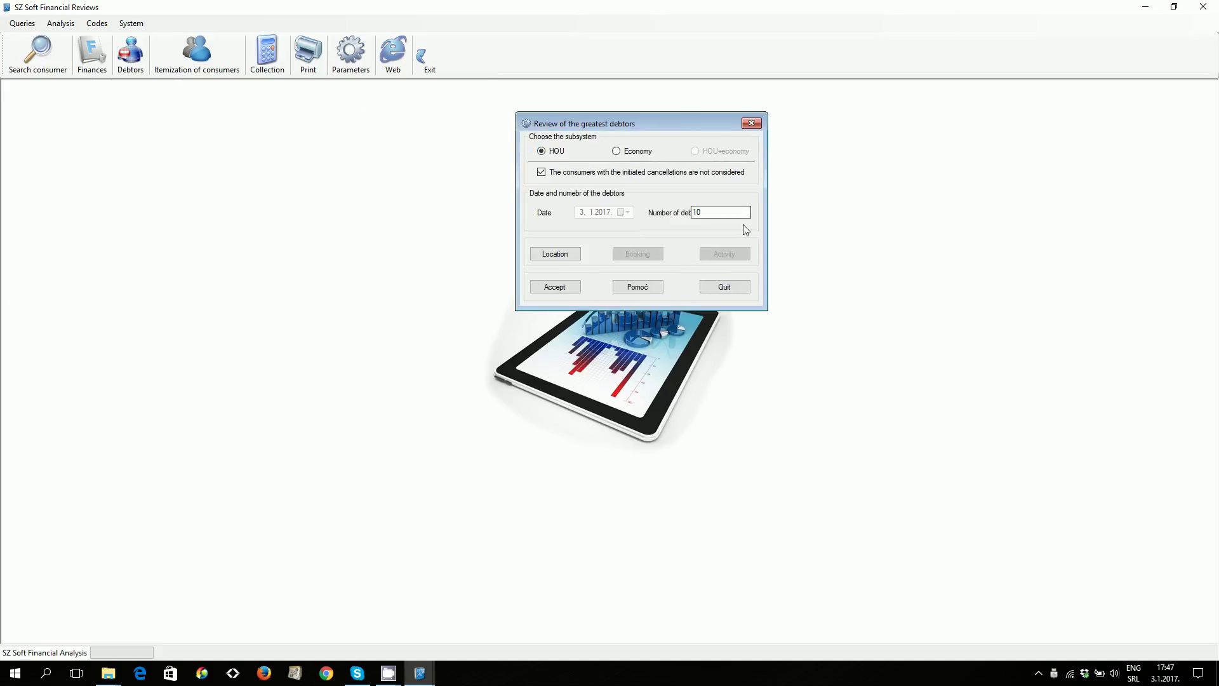
pyautogui.click(718, 213)
pyautogui.click(570, 287)
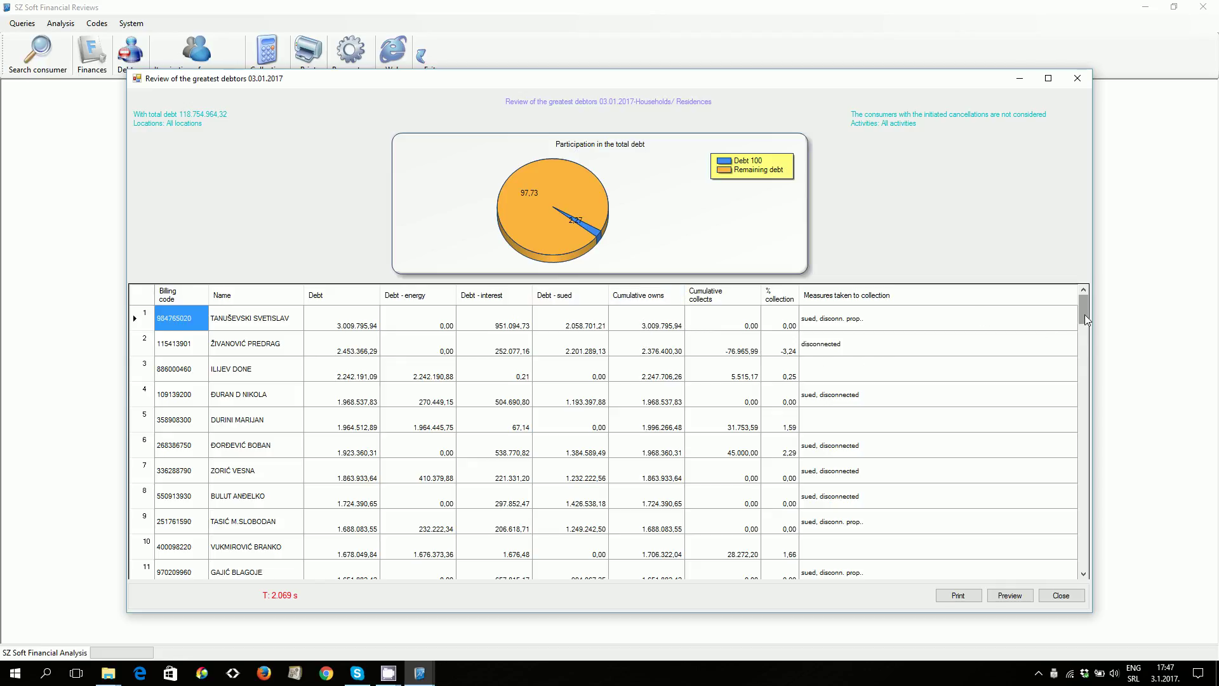
pyautogui.moveTo(1084, 314); pyautogui.dragTo(1104, 569)
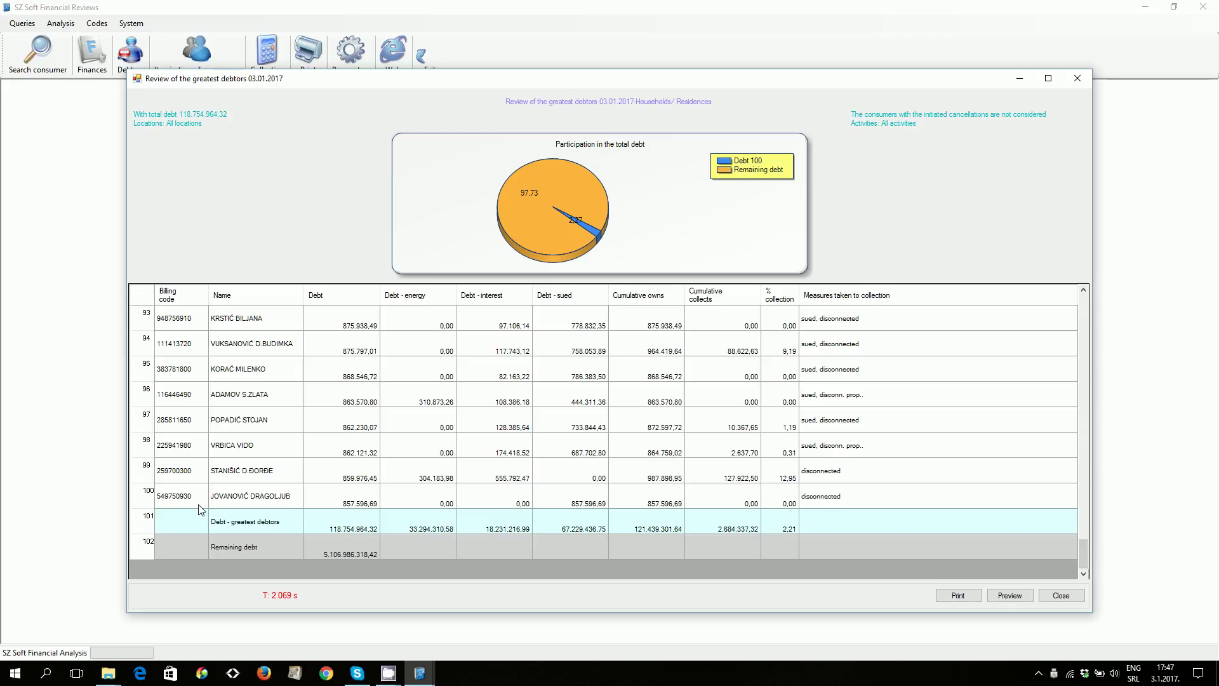
pyautogui.click(1067, 600)
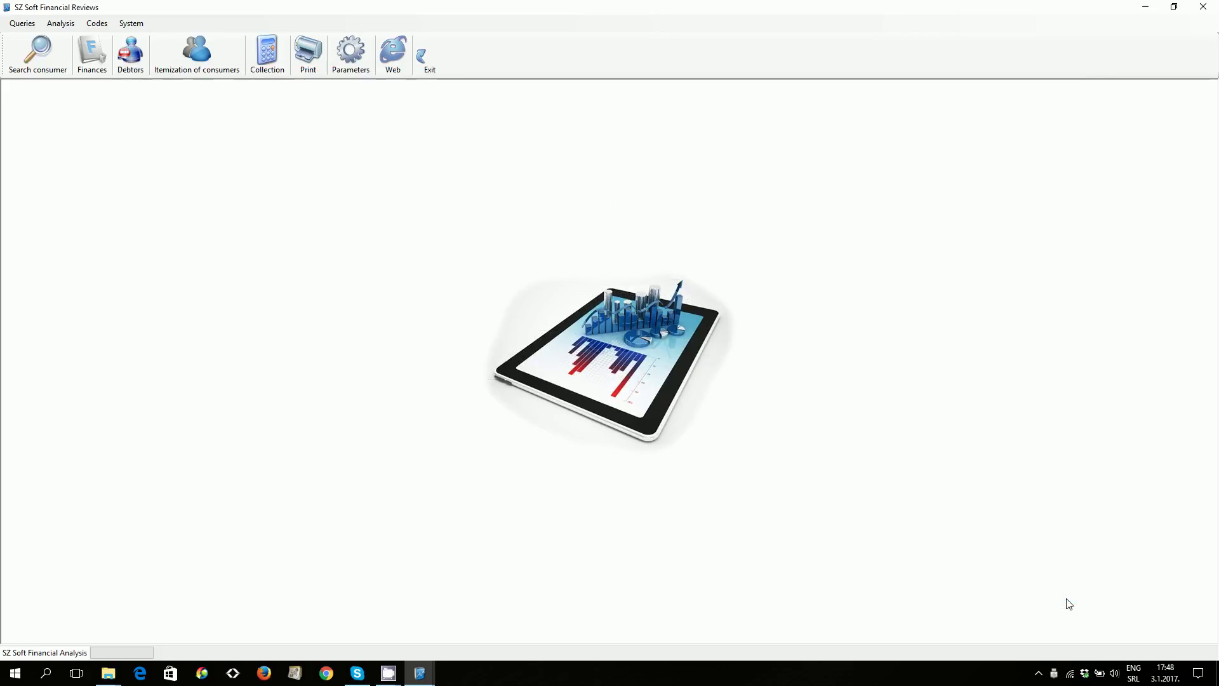
# Step: Open the itemization of consumers and select by date of currency, with debt to 1 January 2007 and payments to 31 December 2007
pyautogui.click(64, 28)
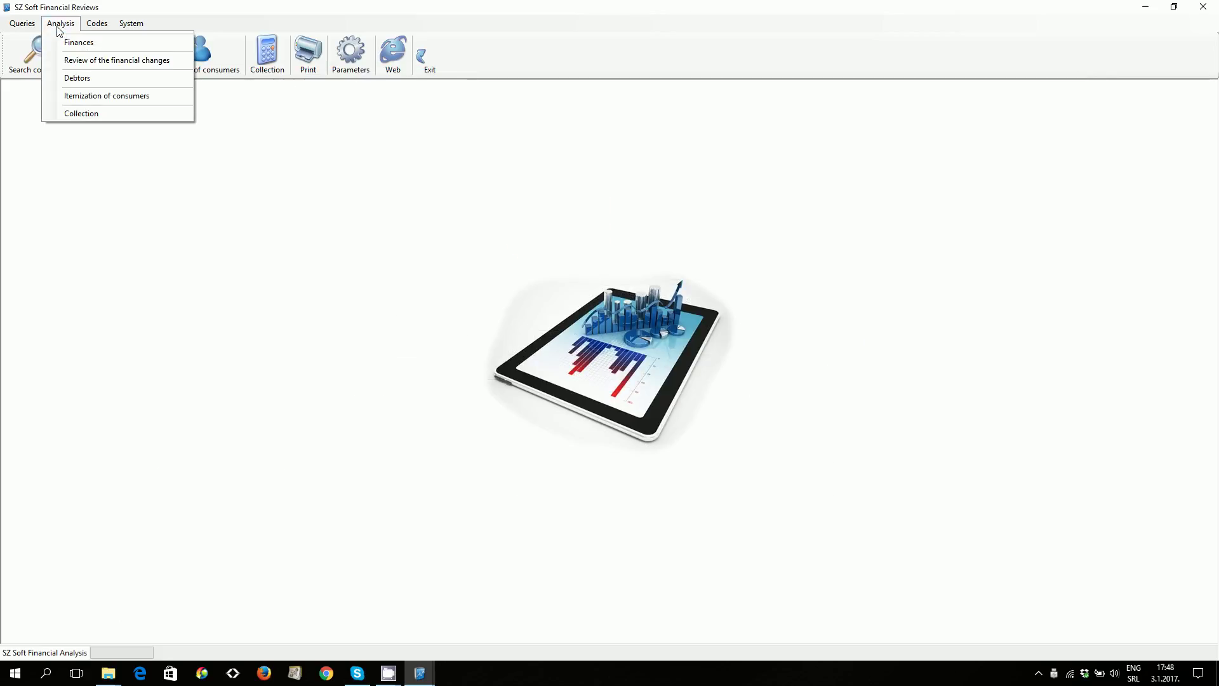
pyautogui.click(101, 96)
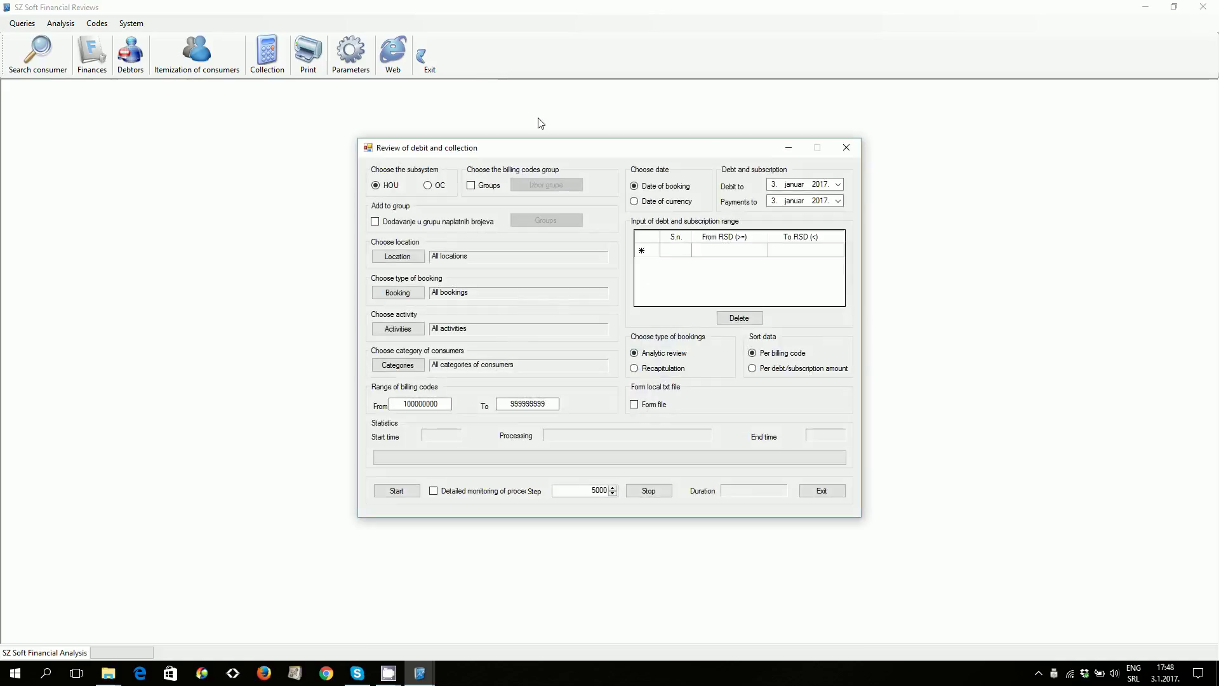
pyautogui.moveTo(698, 150); pyautogui.dragTo(712, 146)
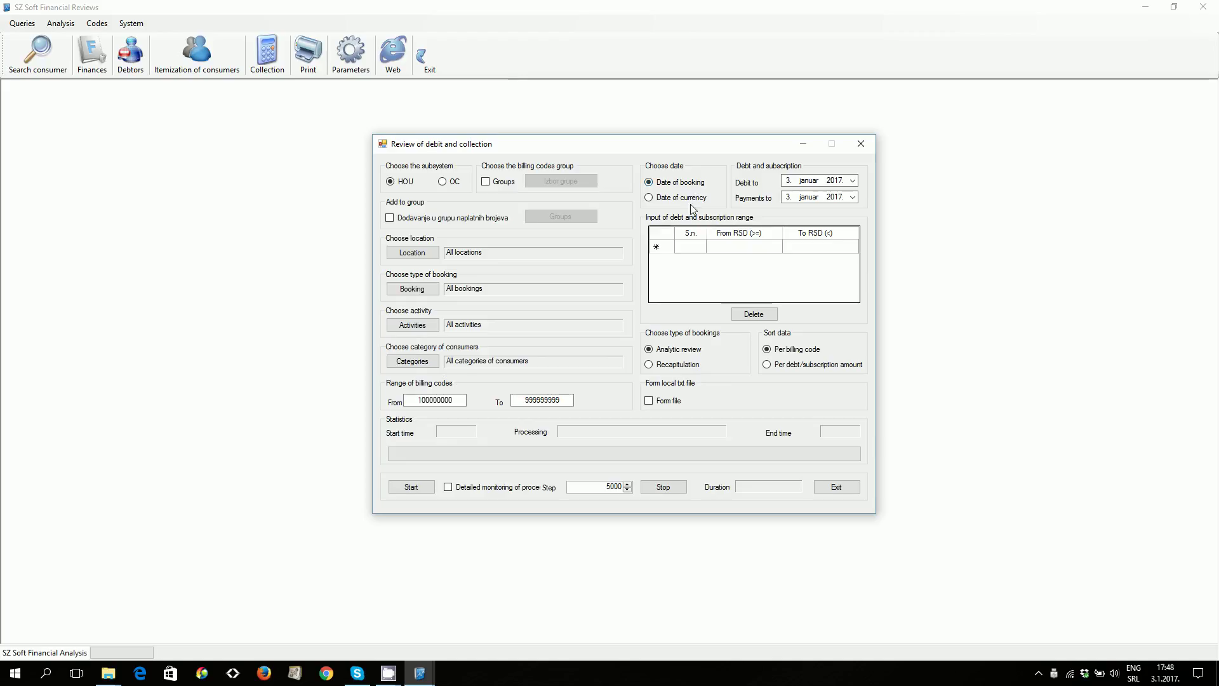
pyautogui.click(649, 198)
pyautogui.click(787, 183)
pyautogui.click(809, 181)
pyautogui.click(834, 183)
pyautogui.click(786, 198)
pyautogui.write('31')
pyautogui.click(809, 198)
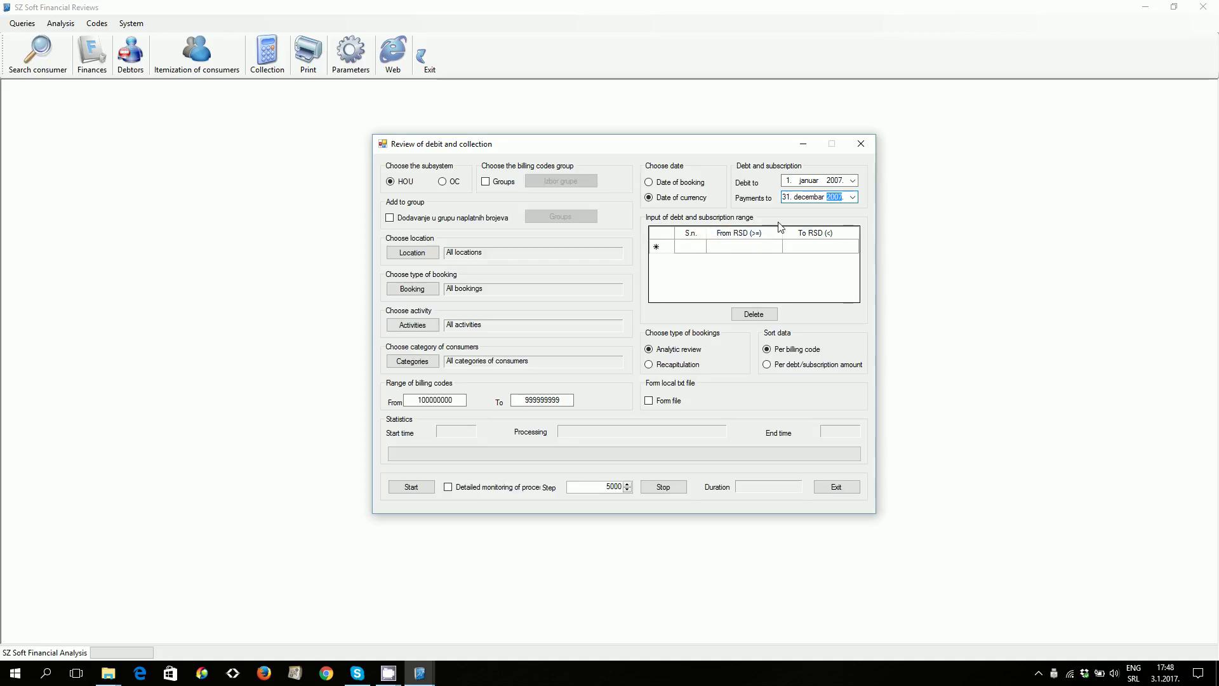
# Step: Enter the first two debt and subscription ranges: 10.000 to 20.000 RSD and 20.000 to 50.000 RSD
pyautogui.click(727, 246)
pyautogui.click(728, 249)
pyautogui.write('10000')
pyautogui.click(837, 250)
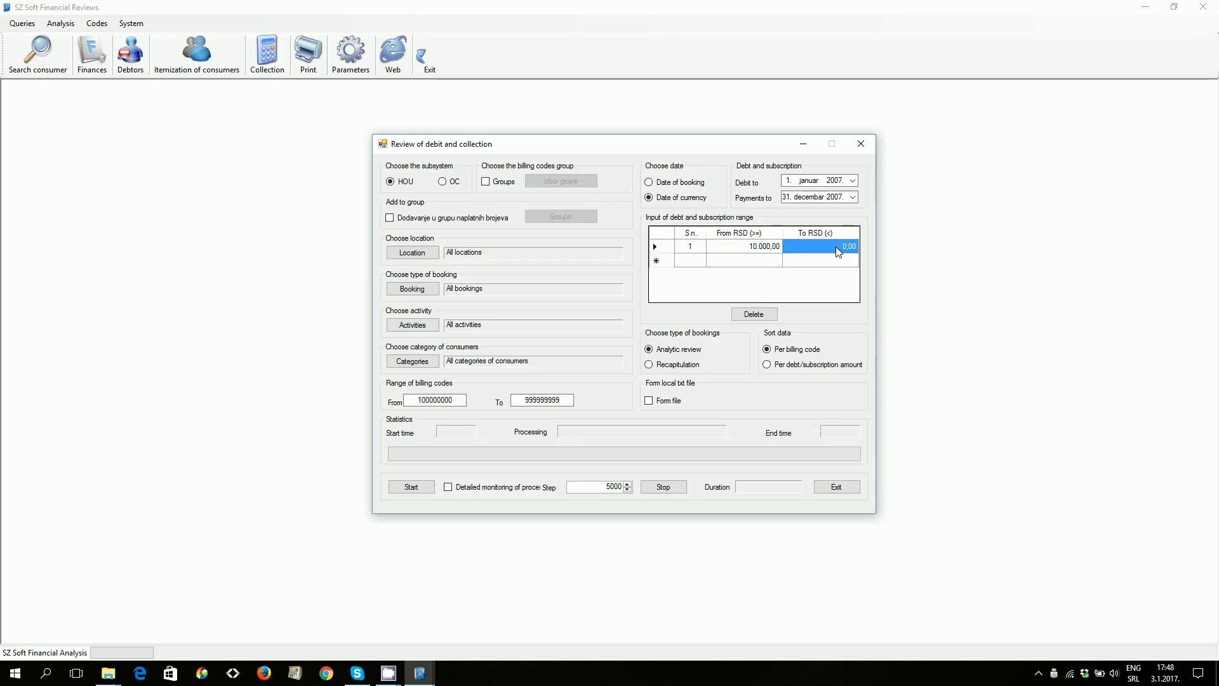
pyautogui.write('20.00')
pyautogui.click(754, 260)
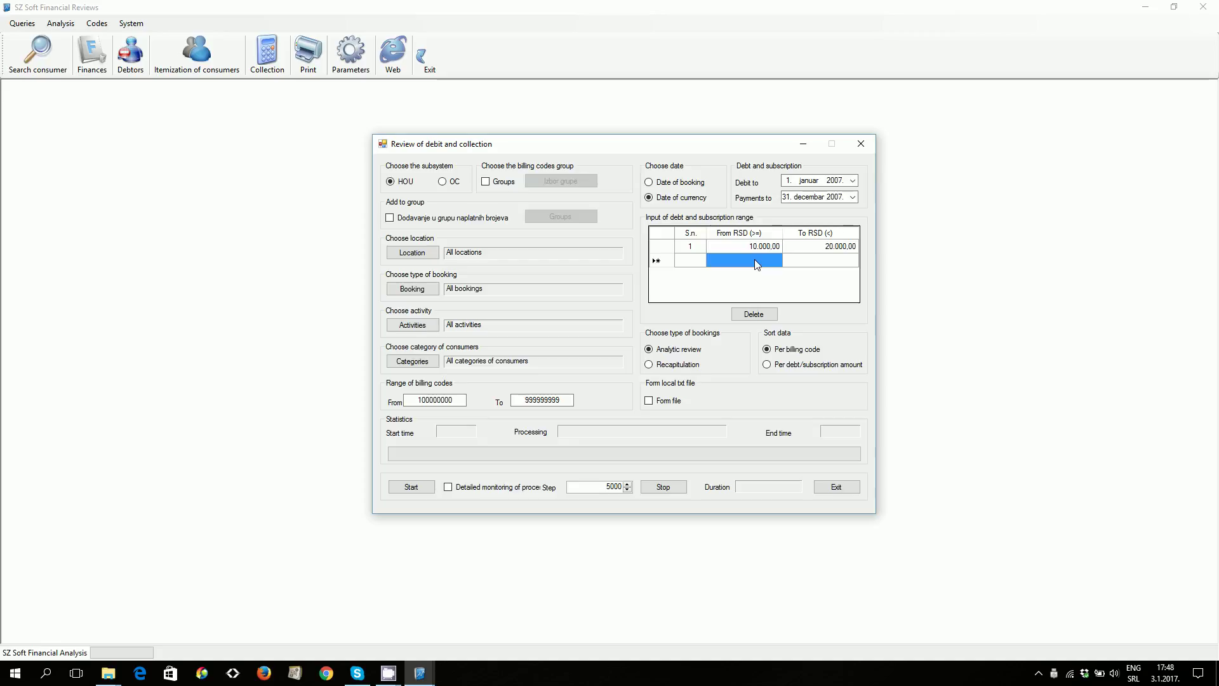
pyautogui.write('20000')
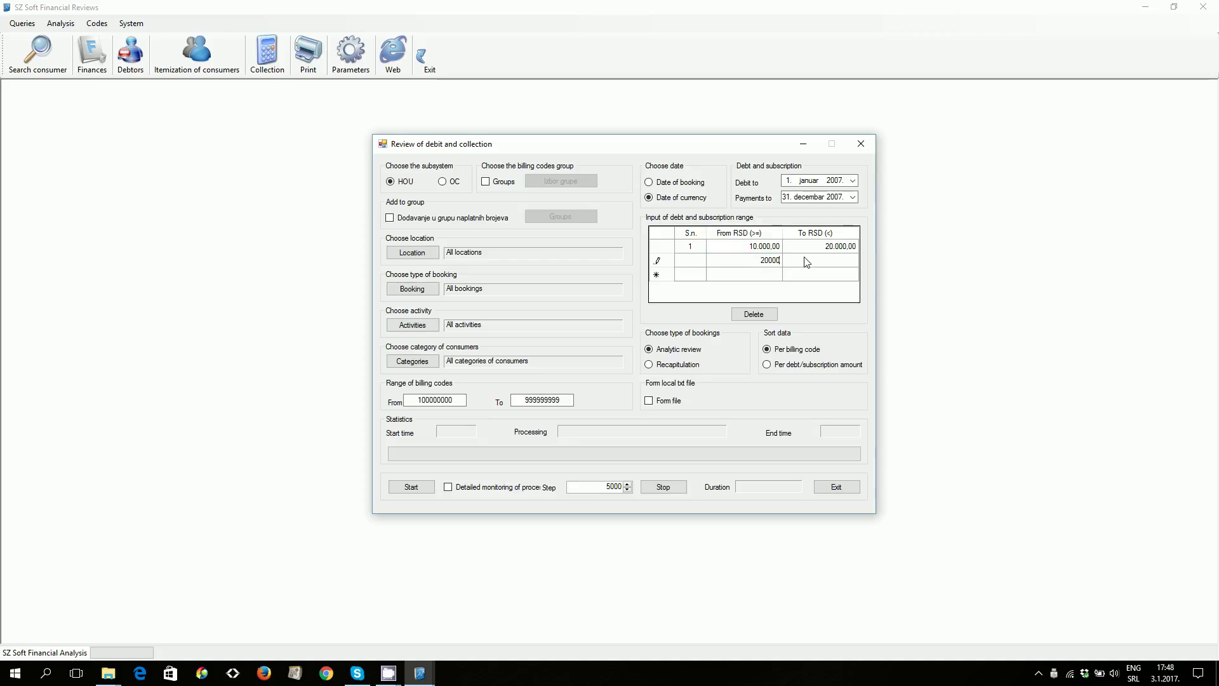
pyautogui.click(825, 260)
pyautogui.write('50000')
# Step: Add a third debt and subscription range from 50.000 to 10.000.000.000.000 RSD
pyautogui.click(757, 273)
pyautogui.write('2')
pyautogui.click(793, 280)
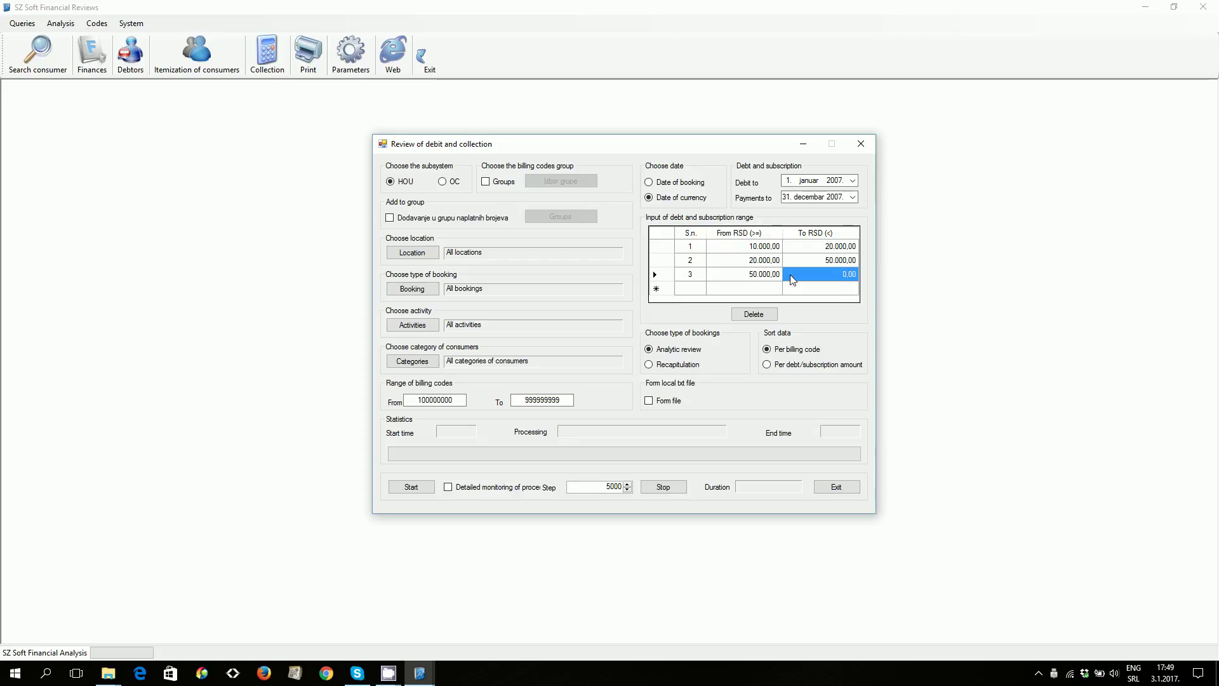
pyautogui.write('100000000')
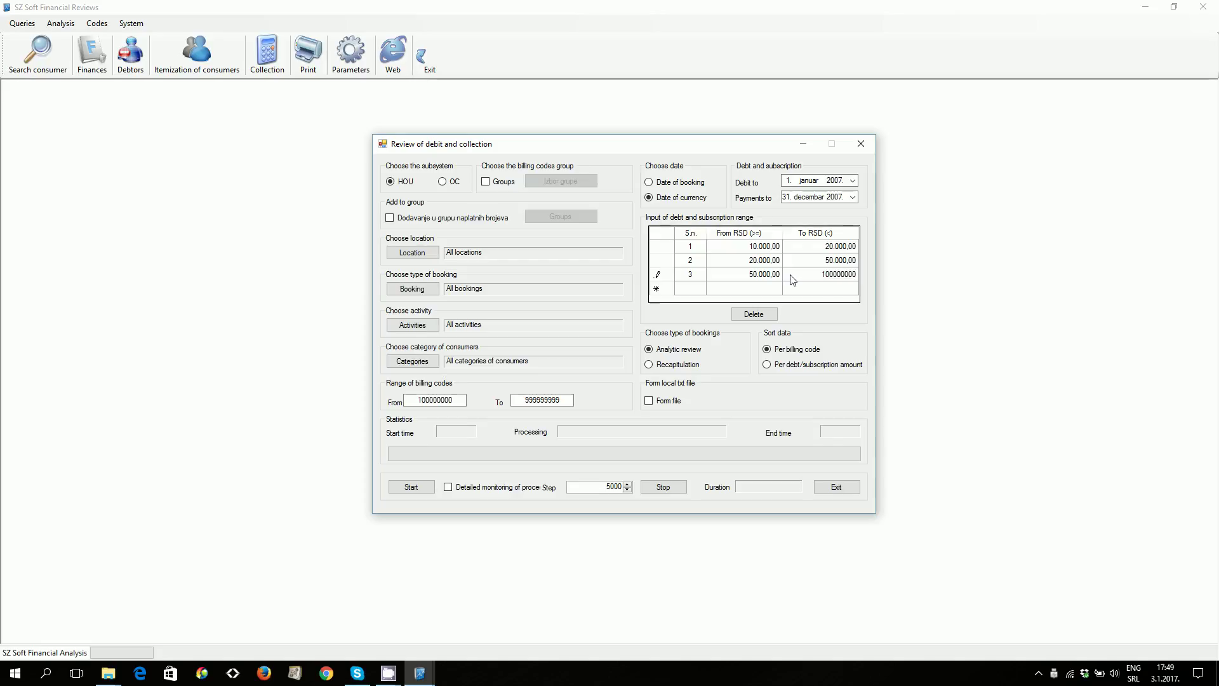
pyautogui.write('00000')
# Step: Sort the data per debt/subscription amount and enable detailed monitoring of the process
pyautogui.click(766, 367)
pyautogui.click(652, 402)
pyautogui.click(649, 402)
# Step: Limit the location to Krnjača only and start processing the debit and collection review
pyautogui.click(414, 254)
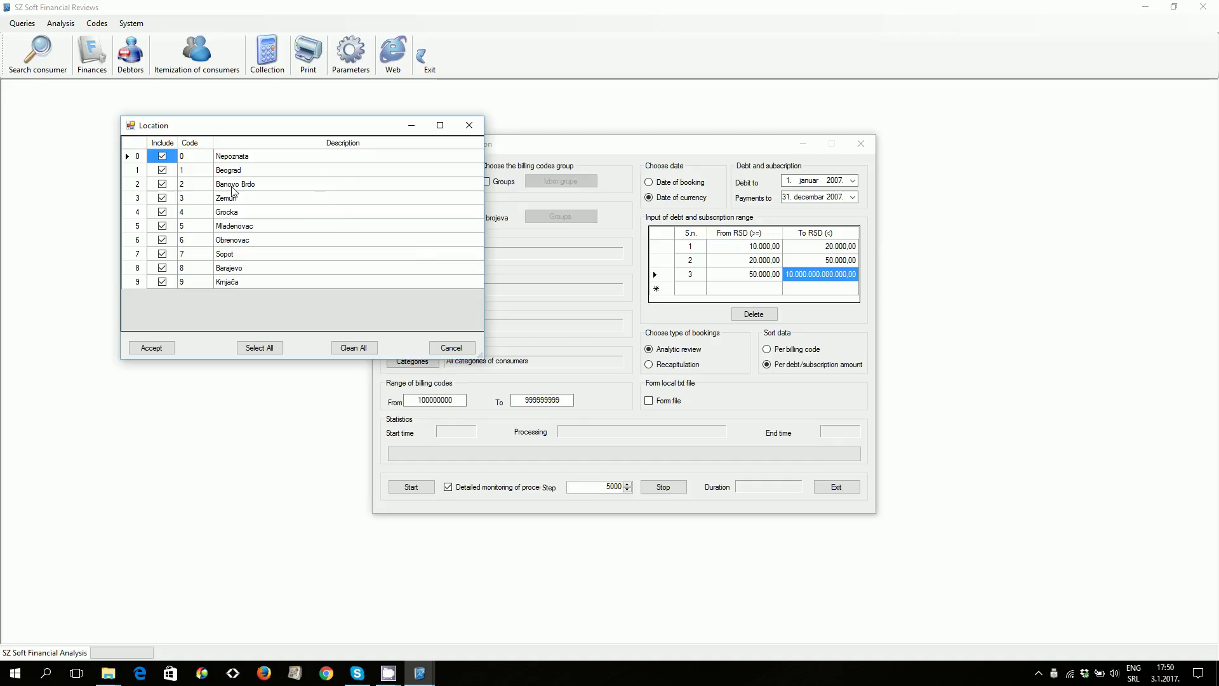
pyautogui.click(358, 350)
pyautogui.click(162, 282)
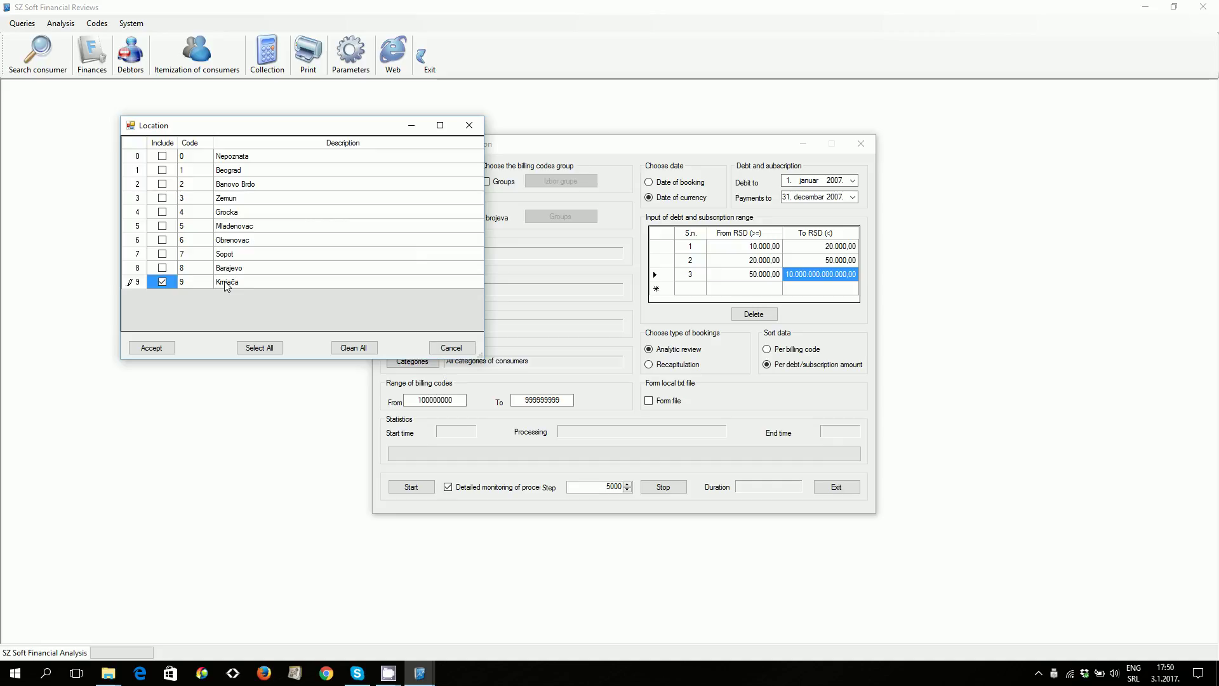
pyautogui.click(151, 349)
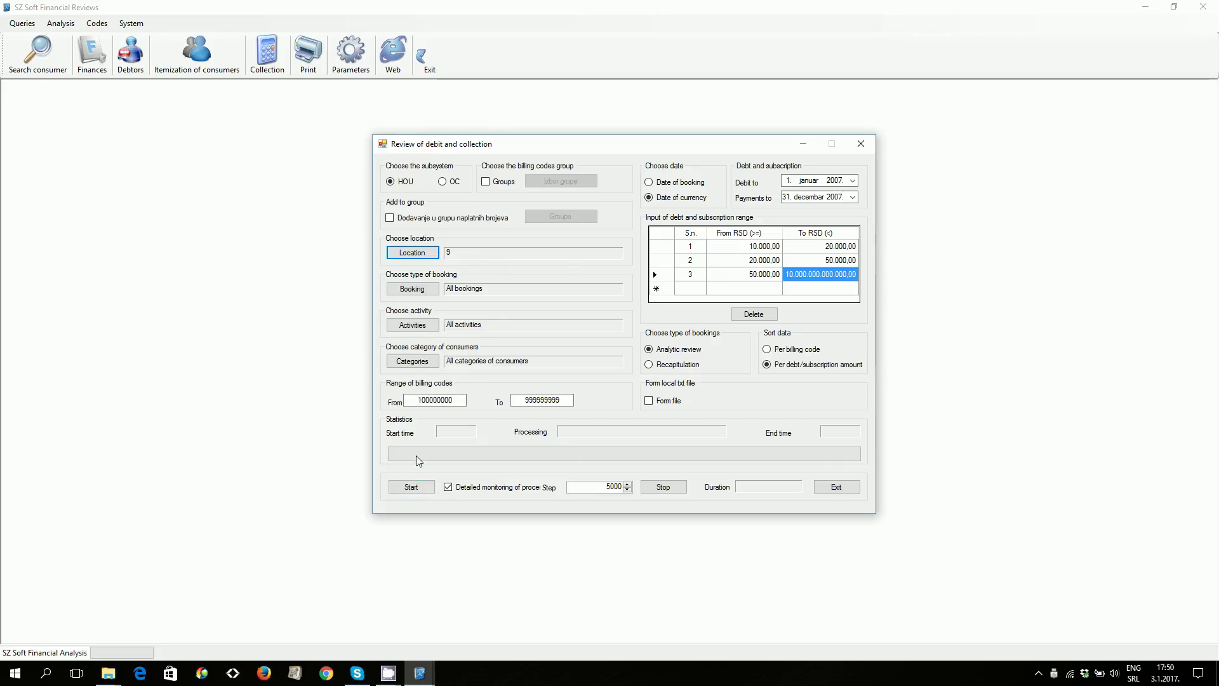
pyautogui.click(419, 489)
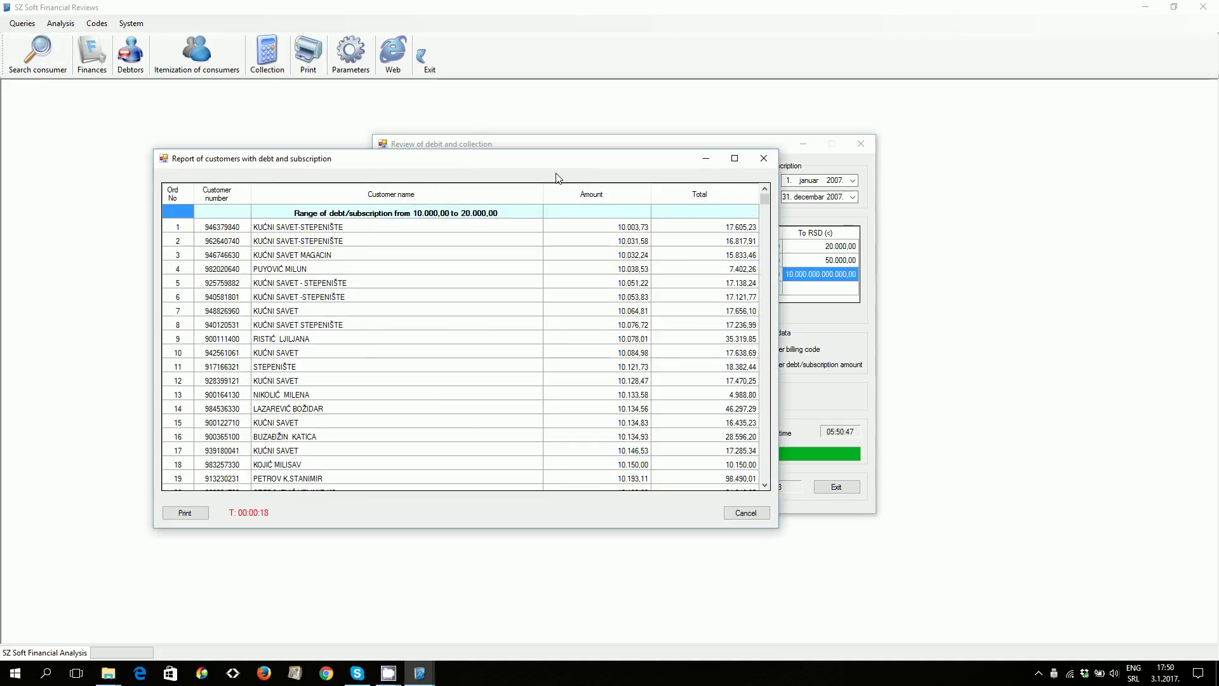
# Step: Examine the customer report through its debt ranges, down to the range totals and the grand total
pyautogui.moveTo(522, 164); pyautogui.dragTo(659, 154)
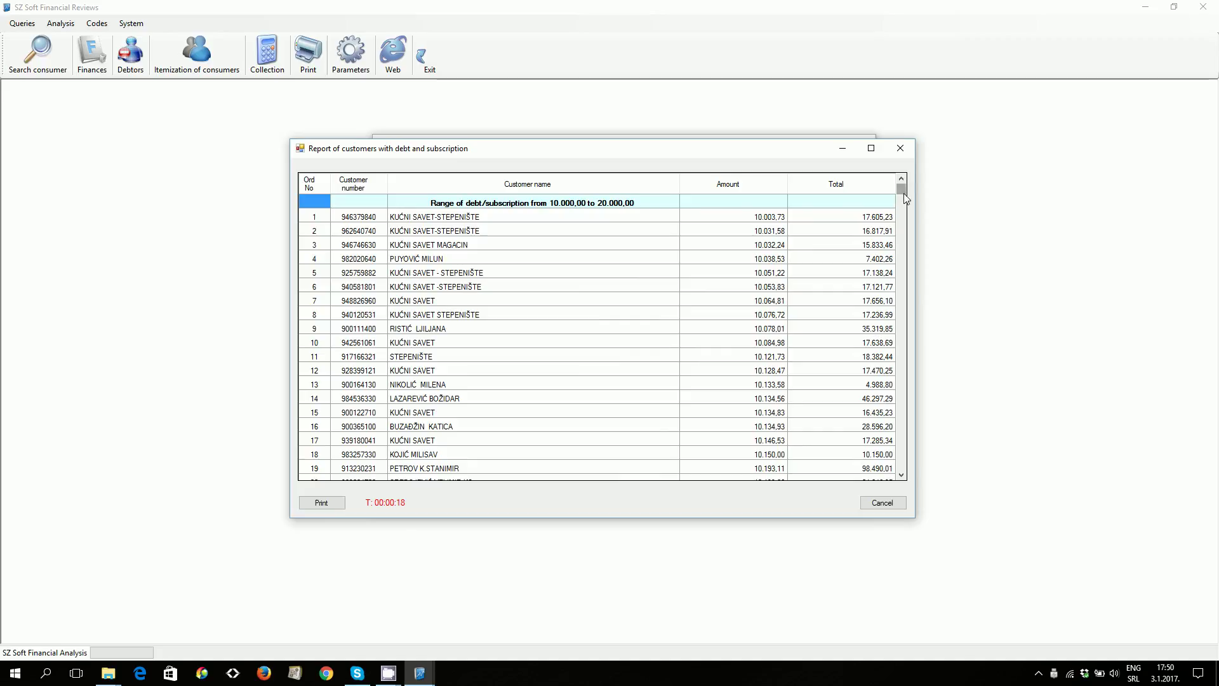
pyautogui.moveTo(905, 195); pyautogui.dragTo(907, 249)
pyautogui.scroll(-10, 874, 317)
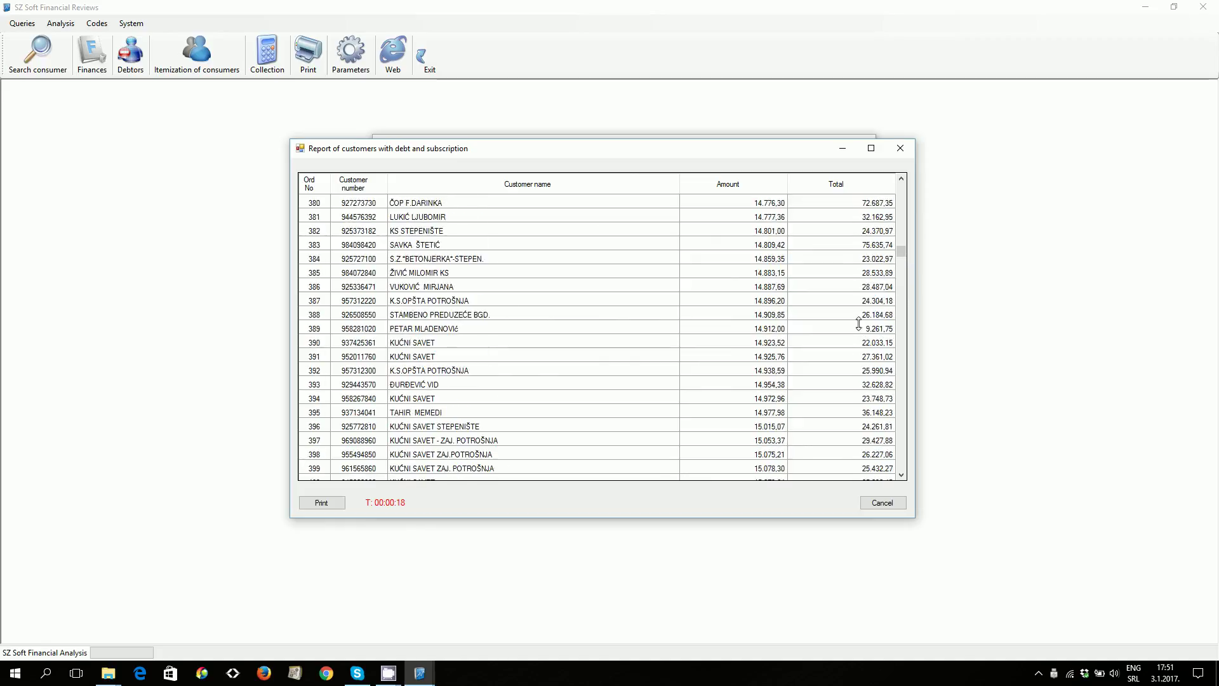
pyautogui.scroll(-15, 860, 328)
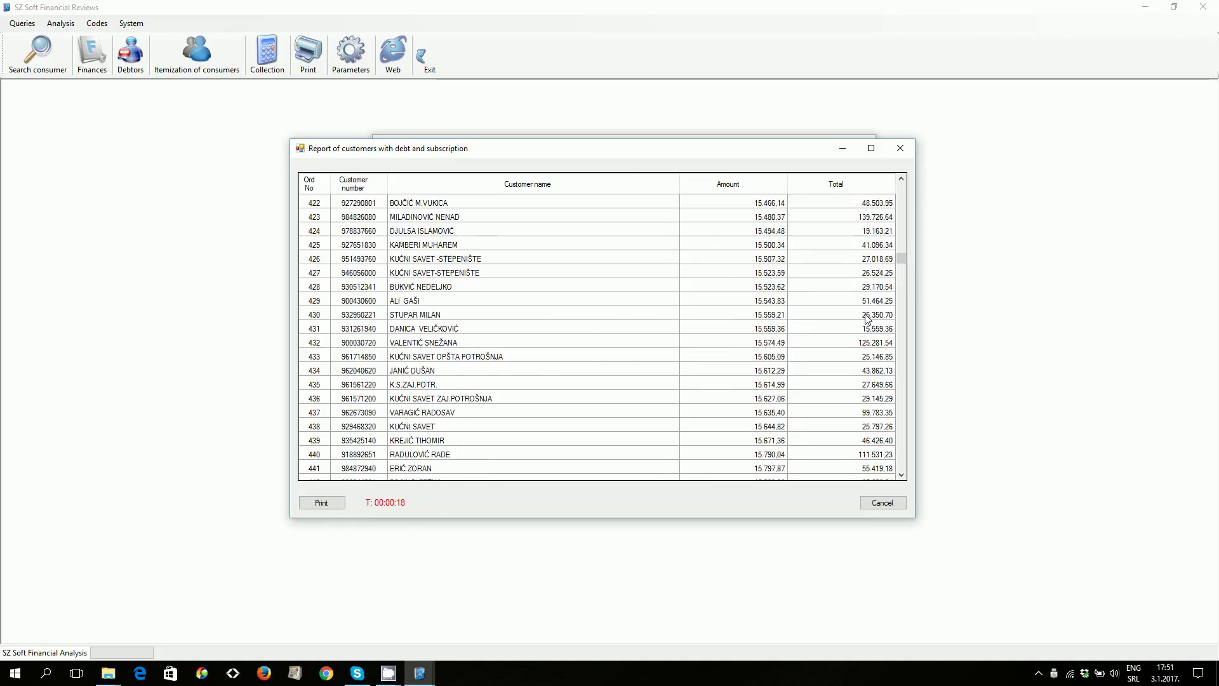
pyautogui.scroll(-17, 867, 318)
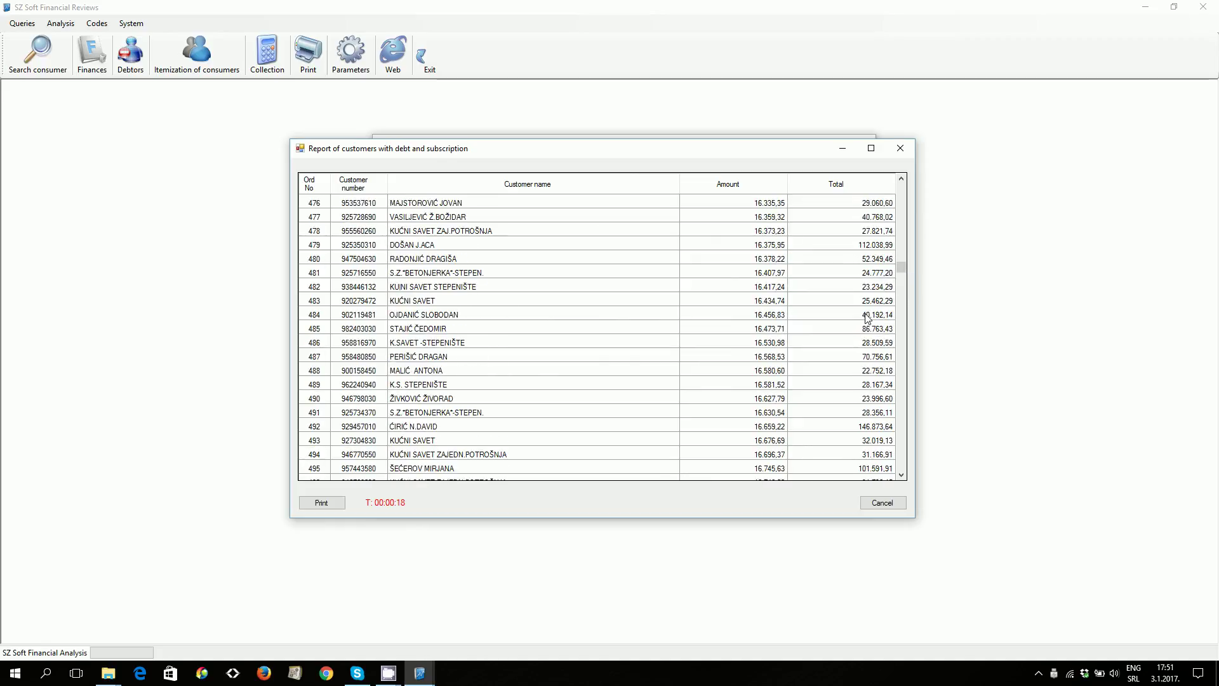
pyautogui.scroll(-17, 867, 319)
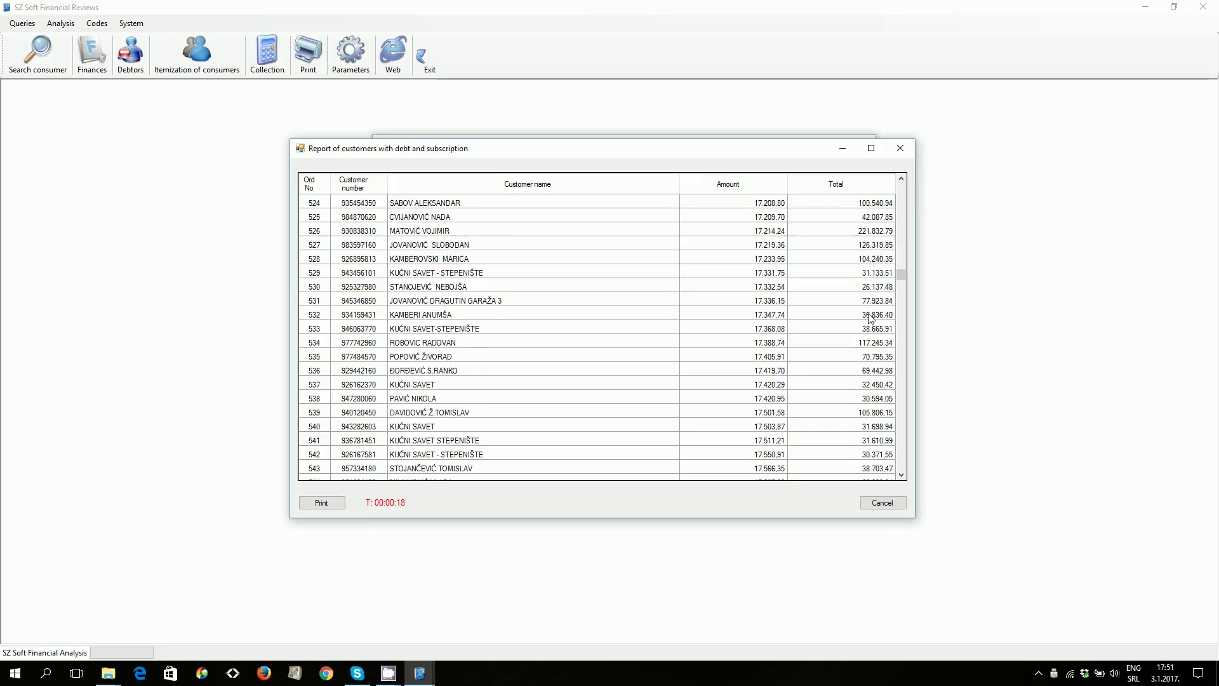
pyautogui.scroll(-10, 870, 317)
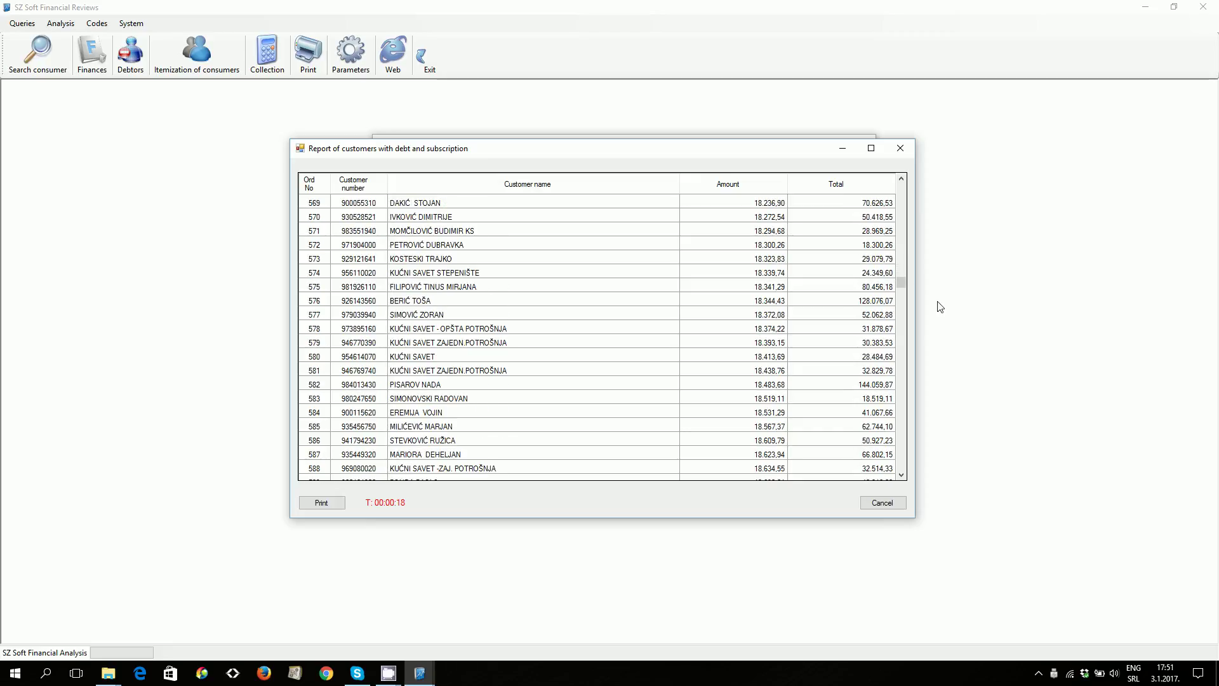
pyautogui.moveTo(902, 282); pyautogui.dragTo(902, 300)
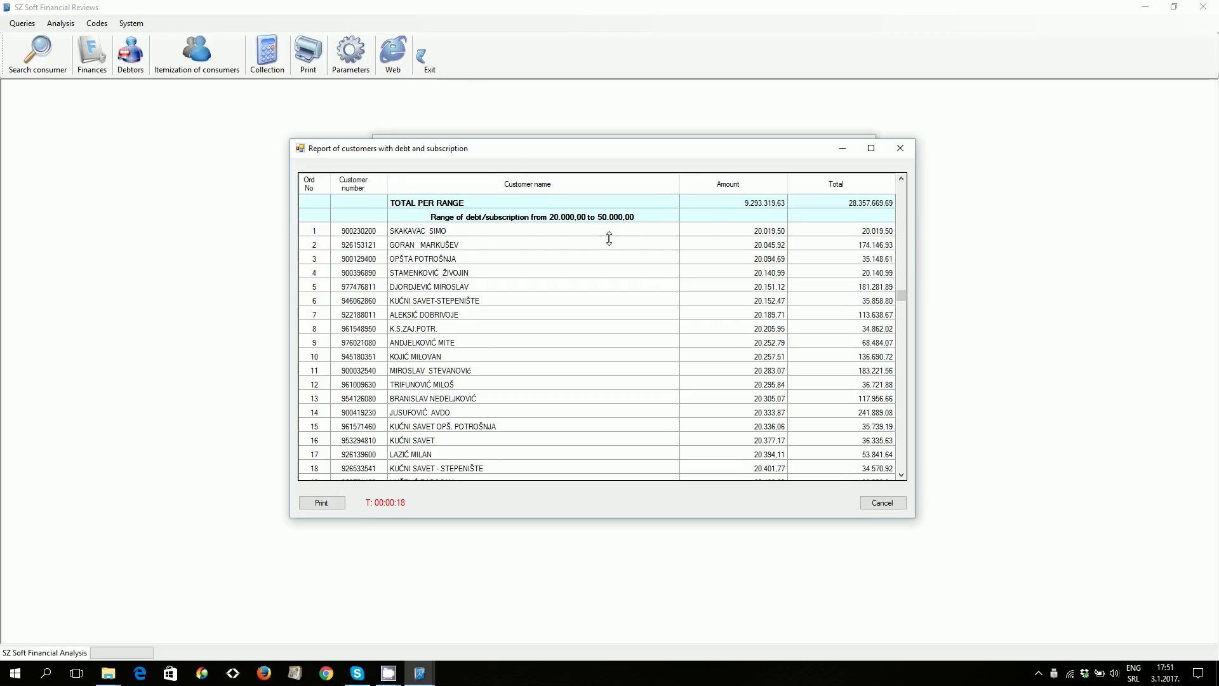
pyautogui.scroll(-11, 912, 306)
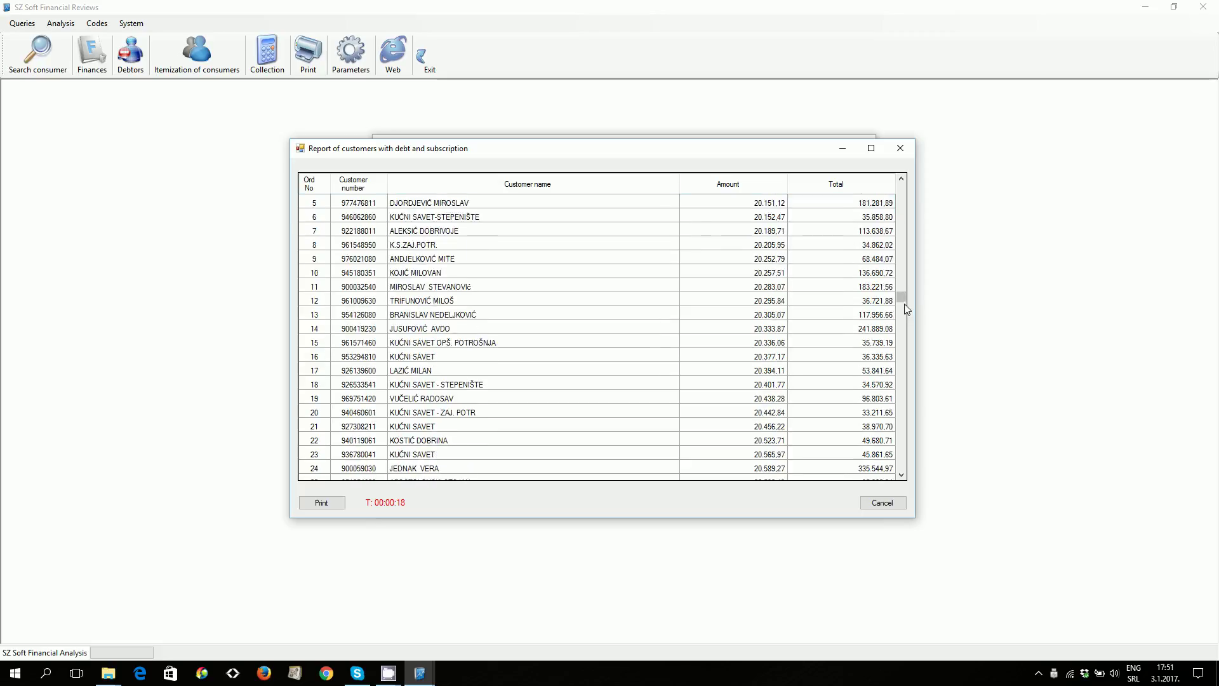
pyautogui.scroll(-17, 840, 356)
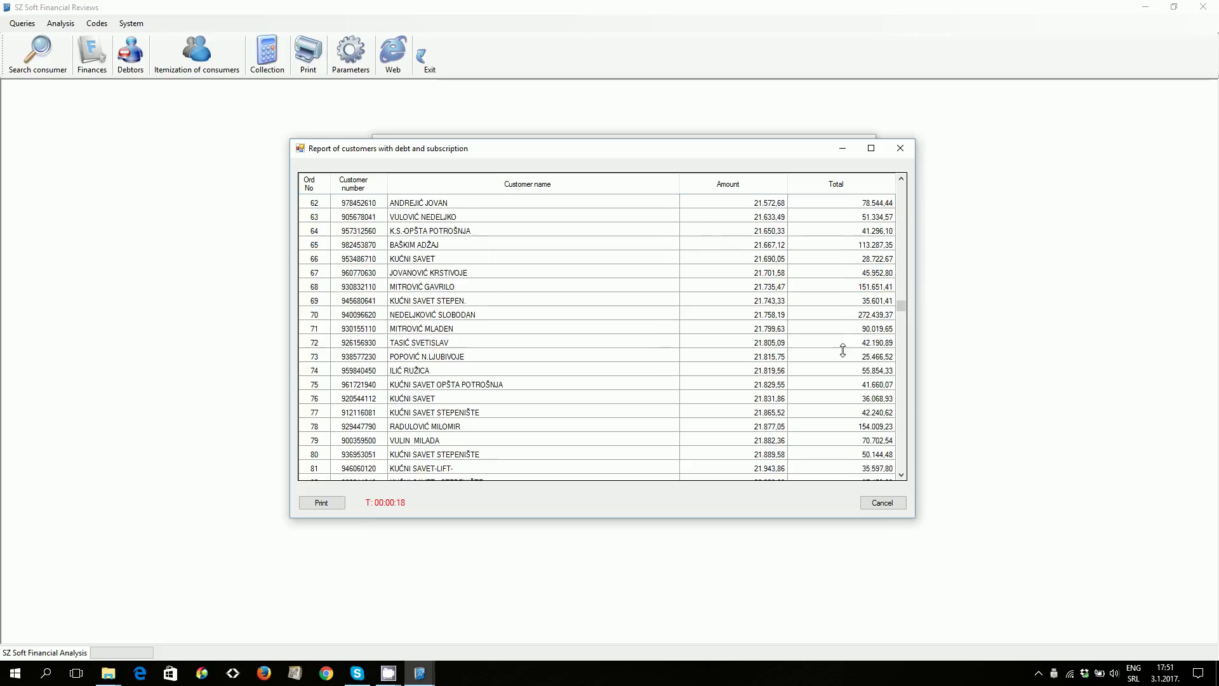
pyautogui.scroll(-14, 846, 349)
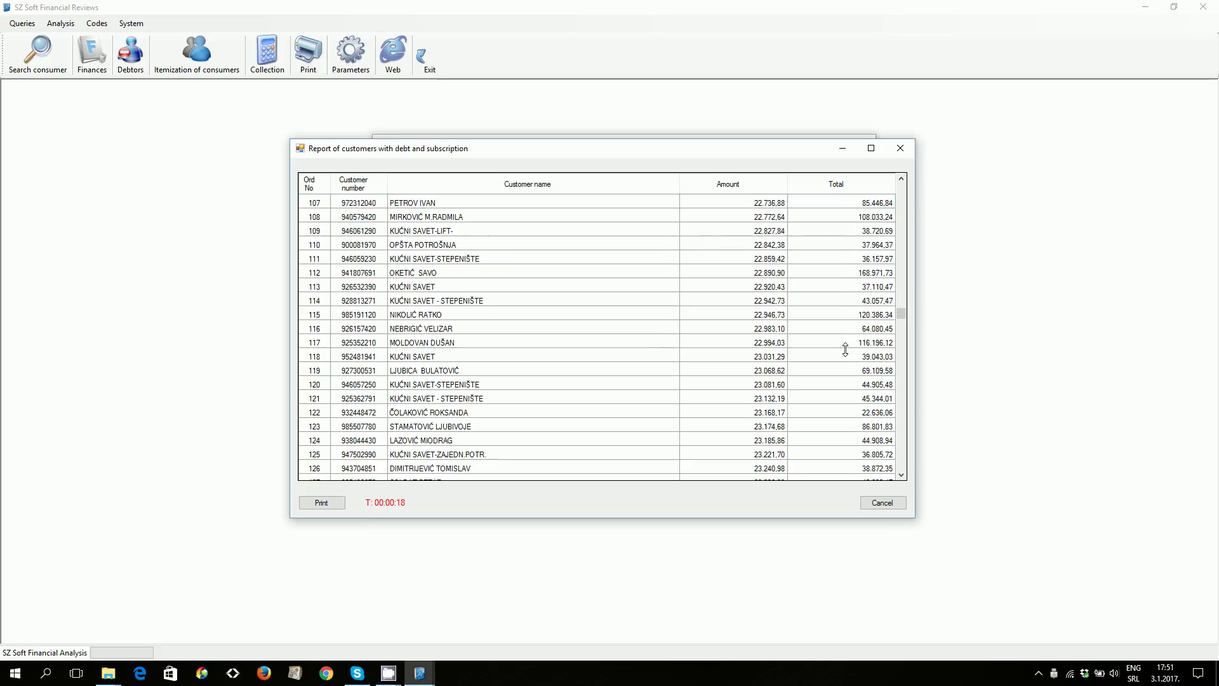
pyautogui.moveTo(908, 321); pyautogui.dragTo(902, 472)
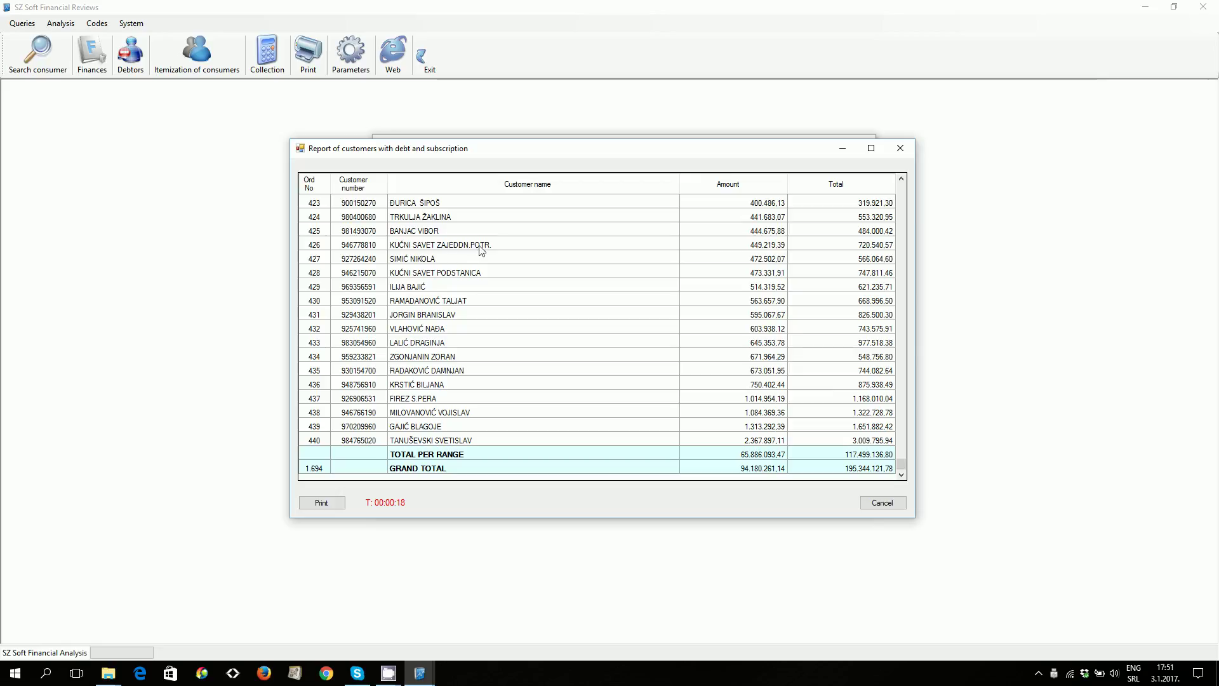
# Step: Open the details of the consumer at order number 426 and view the financial and energy cards
pyautogui.doubleClick(515, 244)
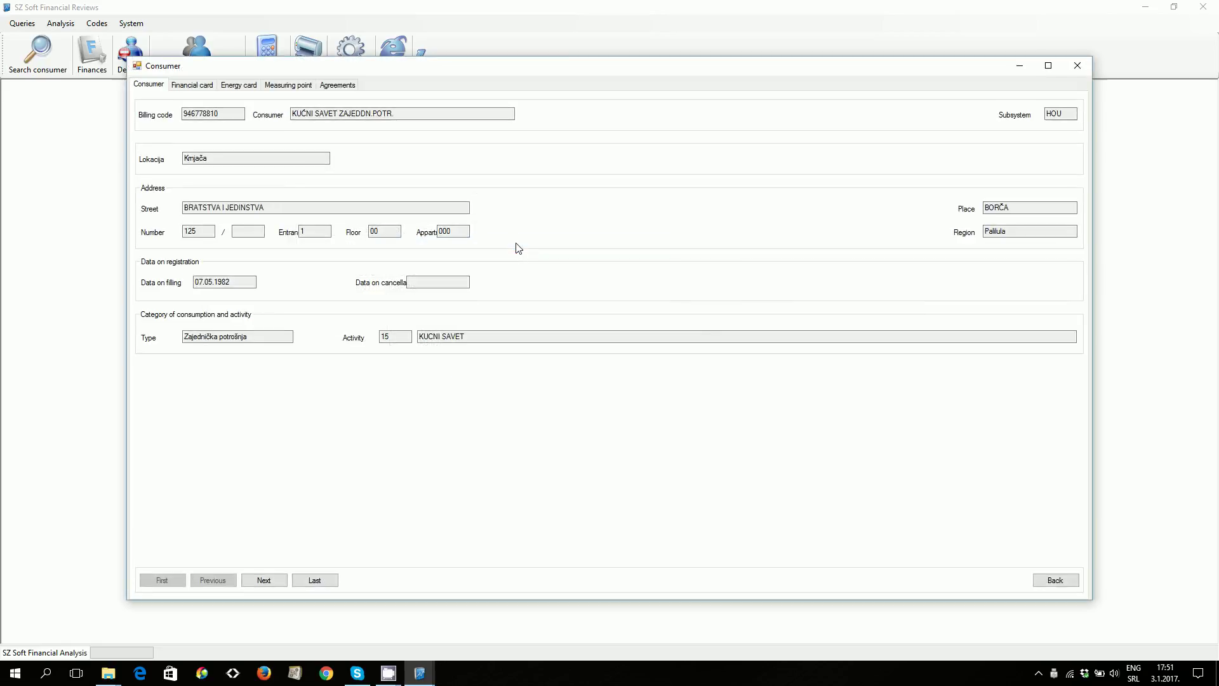
pyautogui.click(193, 88)
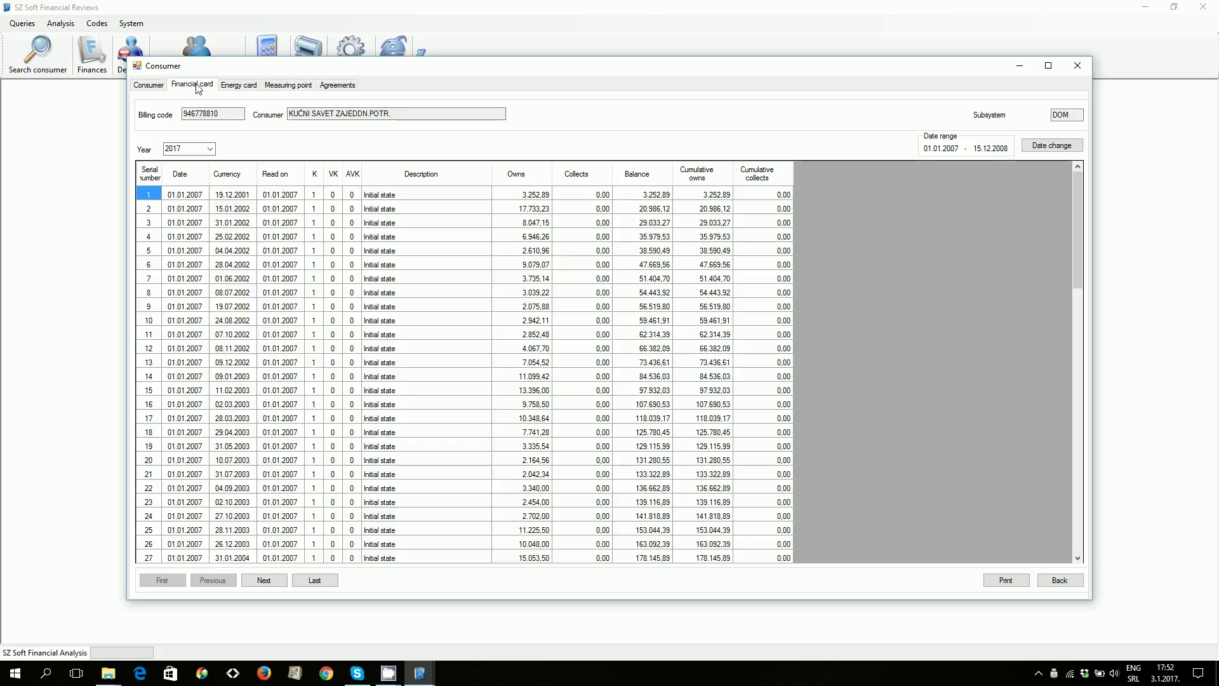
pyautogui.click(235, 87)
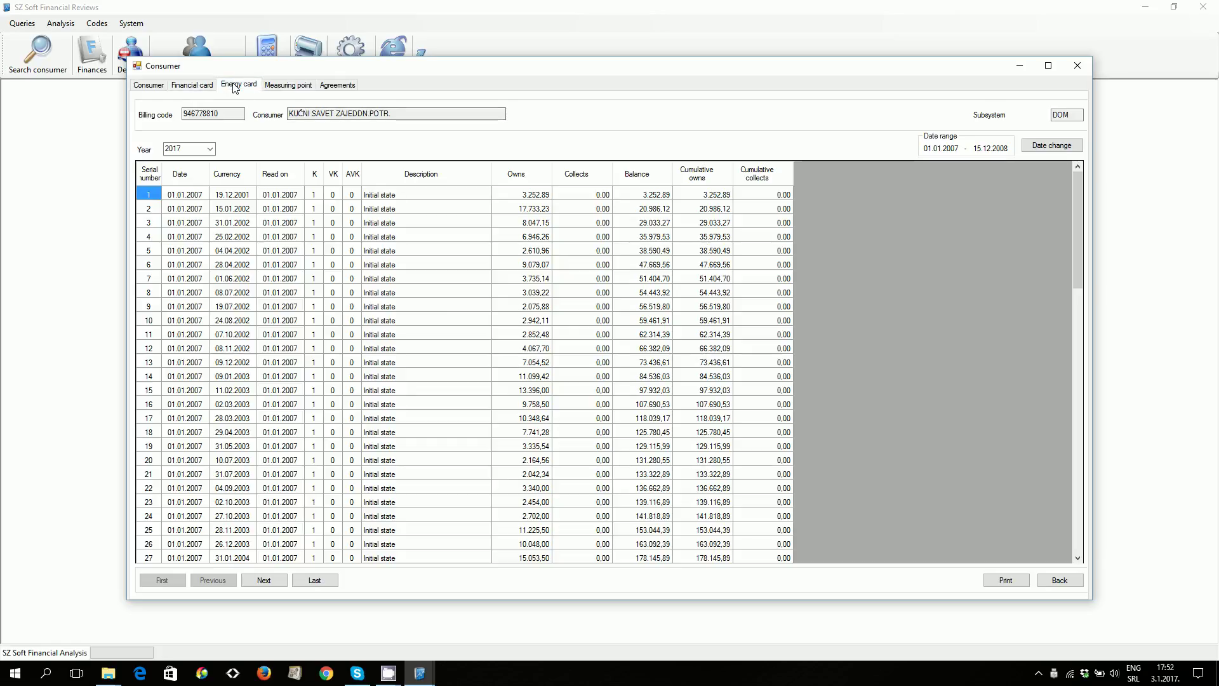
# Step: Display the consumer's financial card for the year 2007, then return to the customer report
pyautogui.click(205, 88)
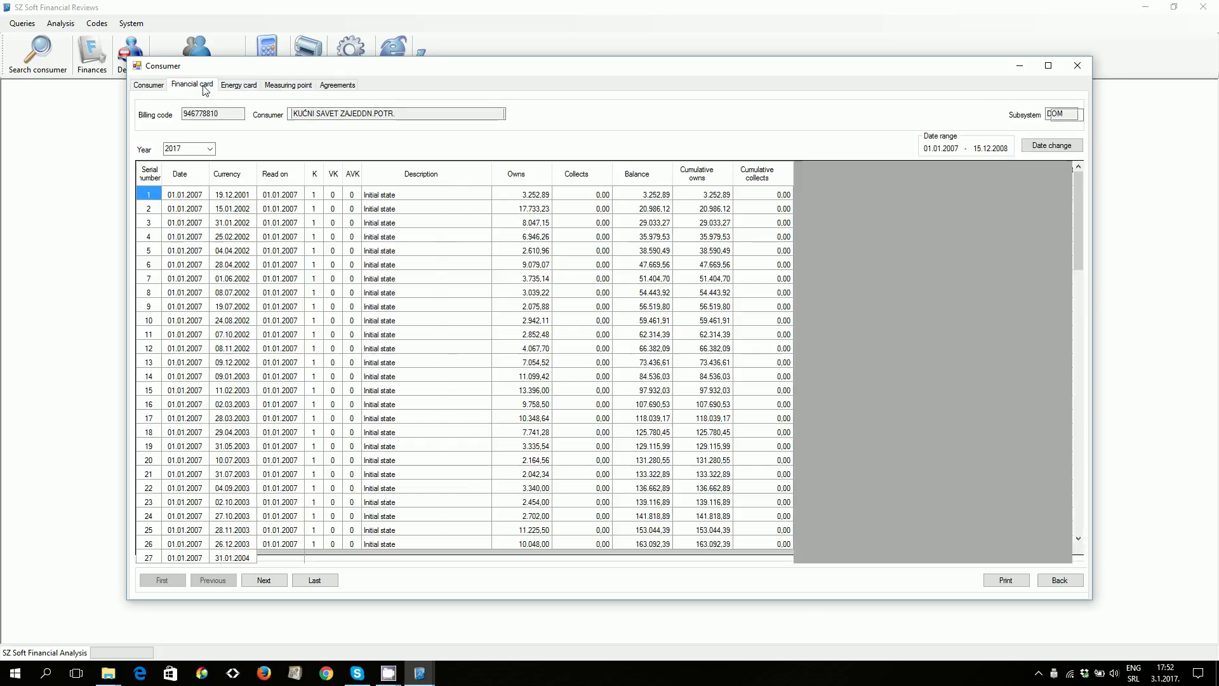
pyautogui.click(210, 148)
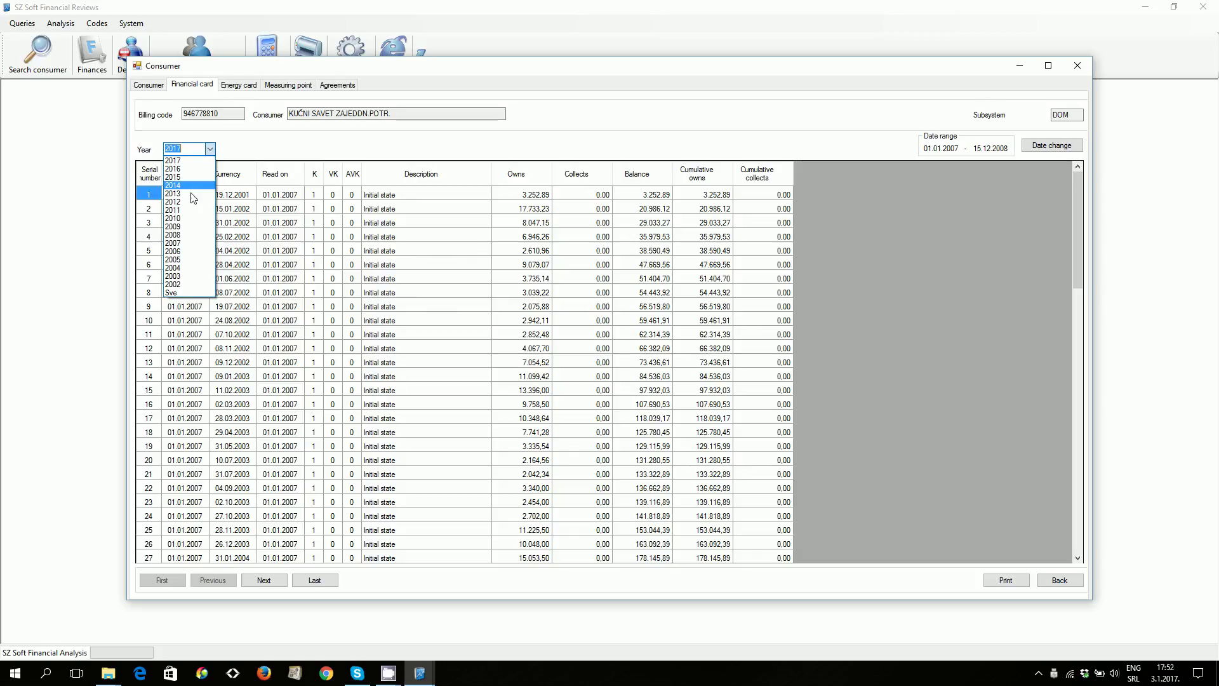
pyautogui.click(187, 243)
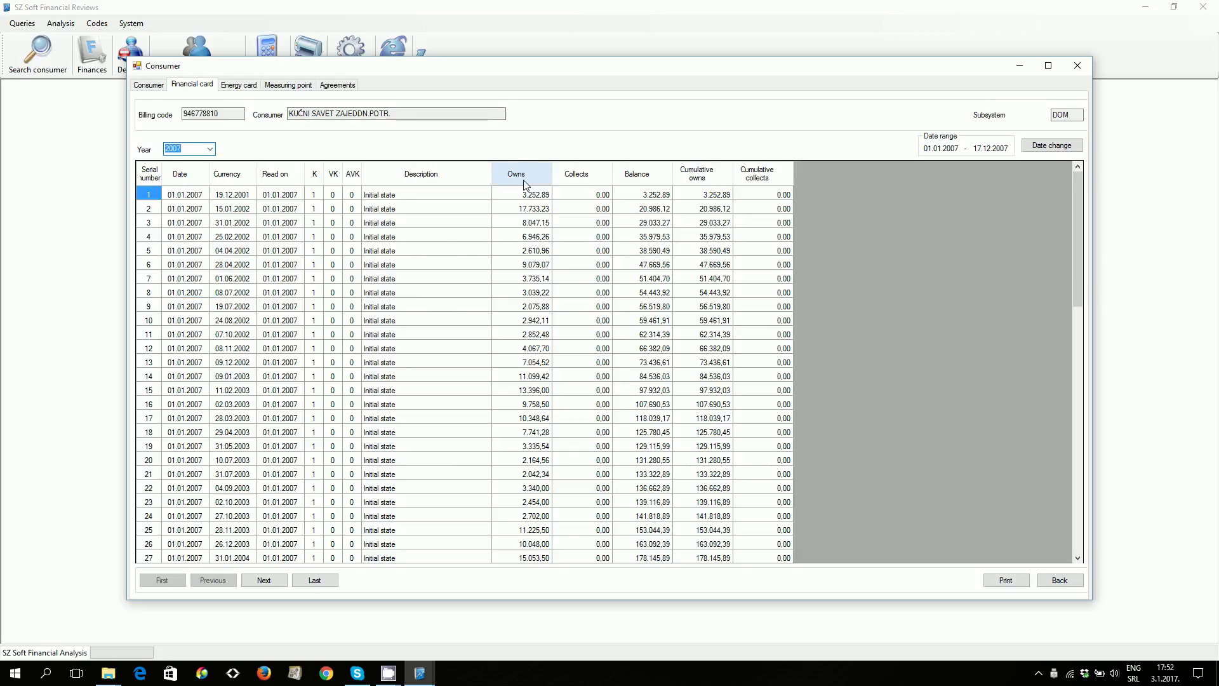
pyautogui.click(1067, 587)
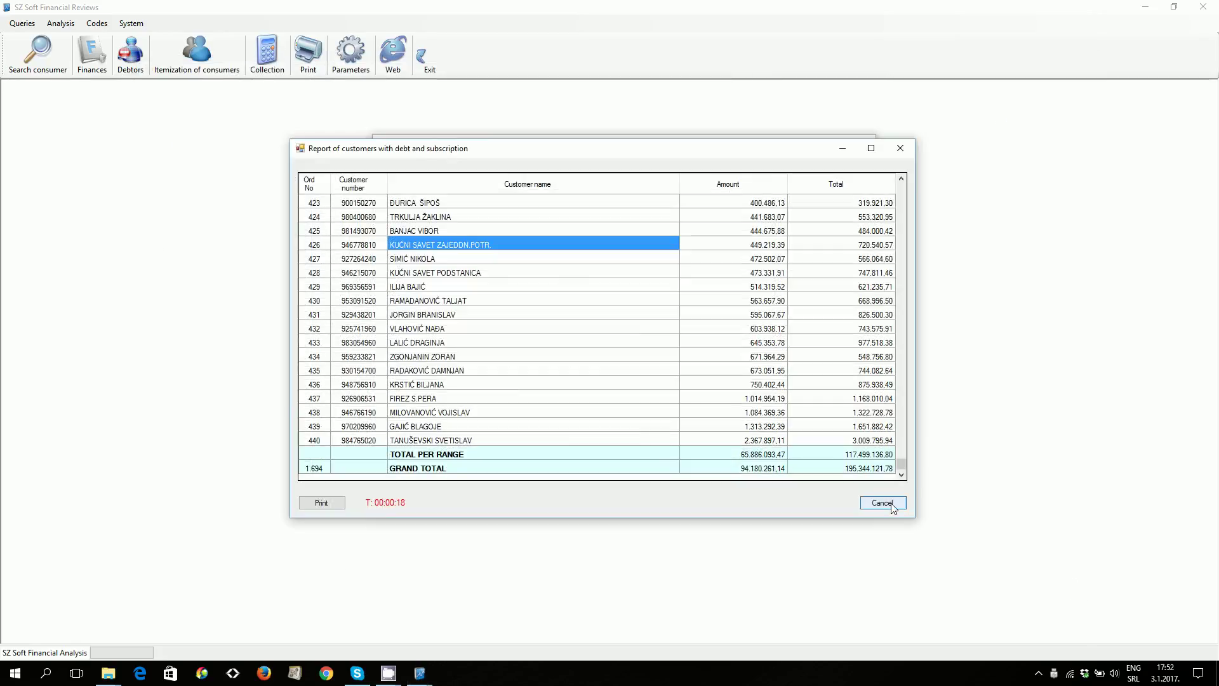
# Step: Close the customer report with its debit and collection review, and exit the application
pyautogui.click(882, 503)
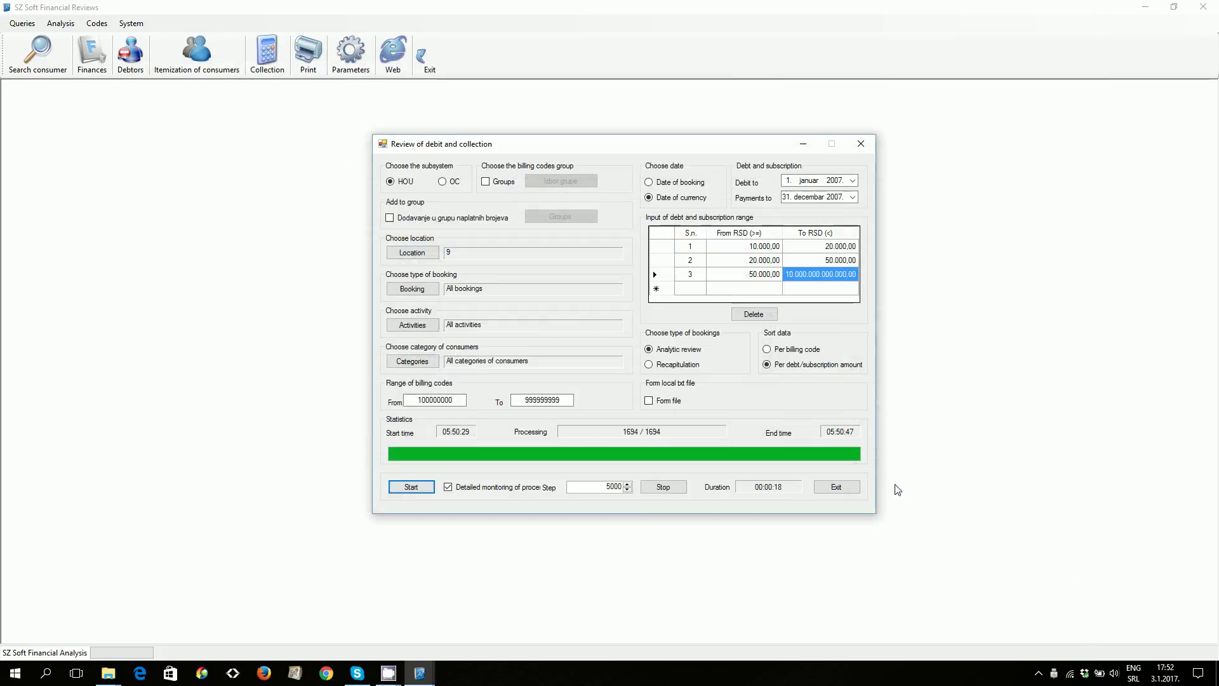
pyautogui.click(861, 147)
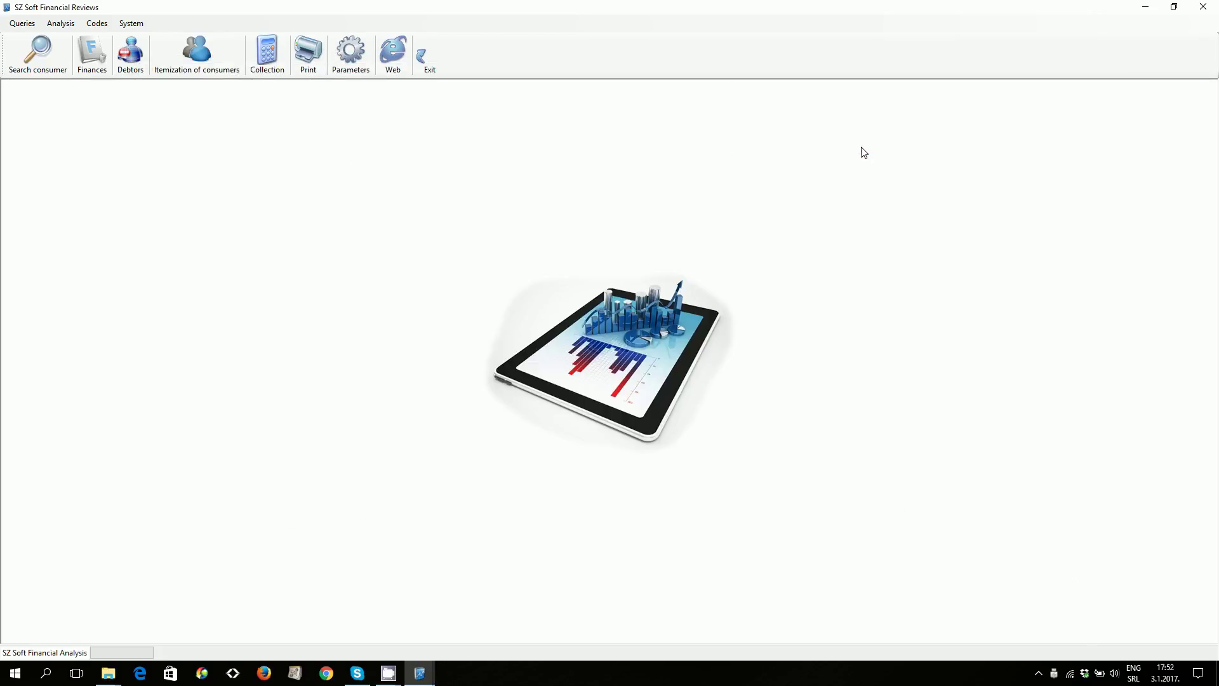
pyautogui.click(433, 59)
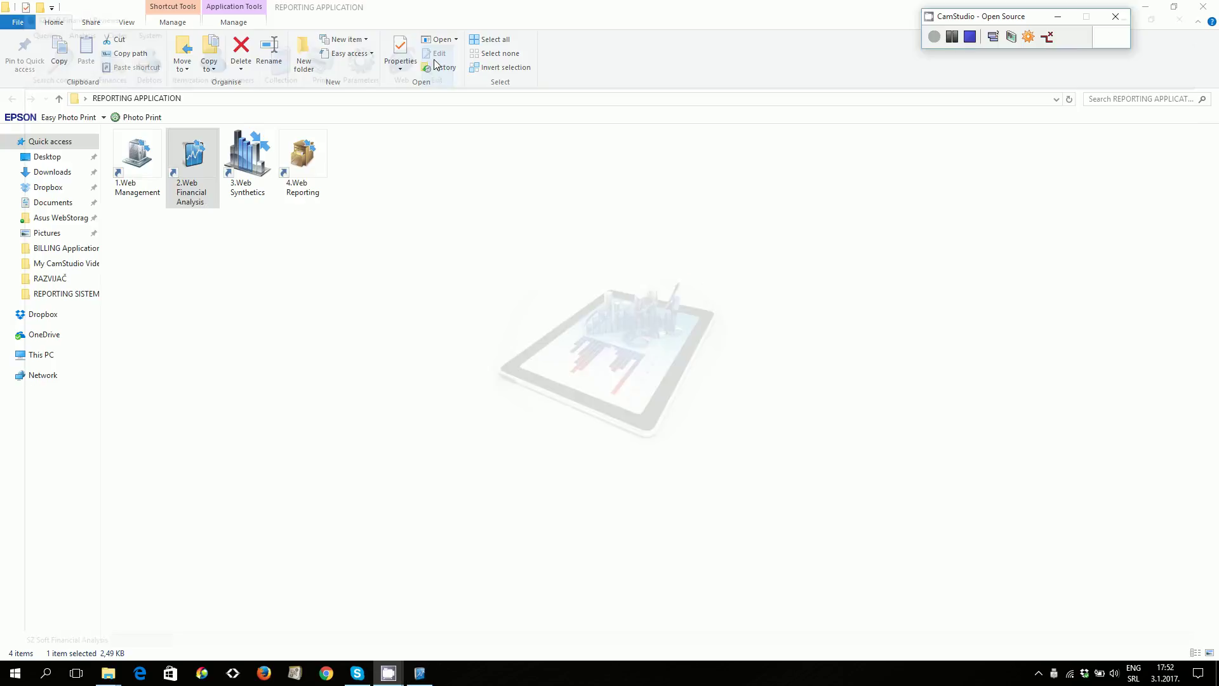